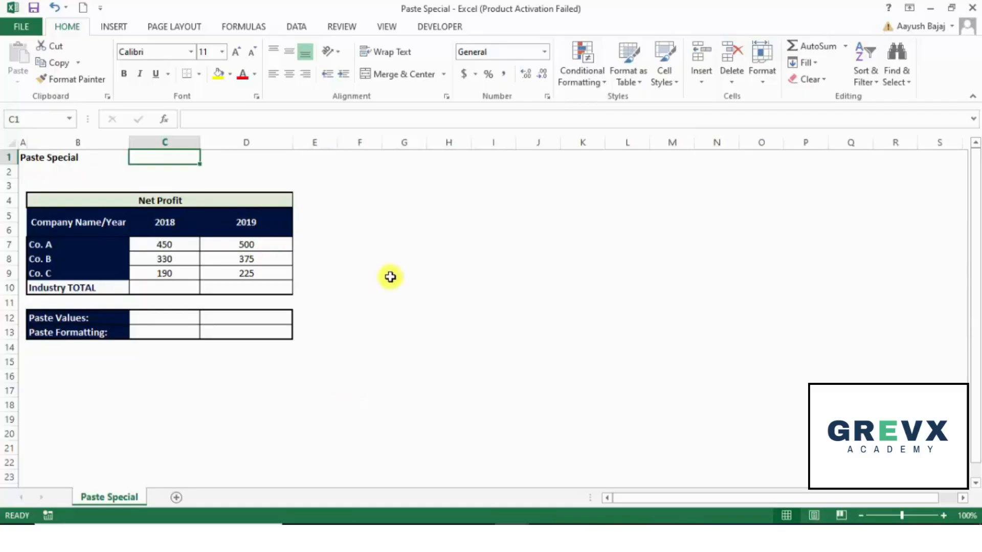
Enter 2019 in cell G5
{"action": "left_click", "coordinate": [412, 217]}
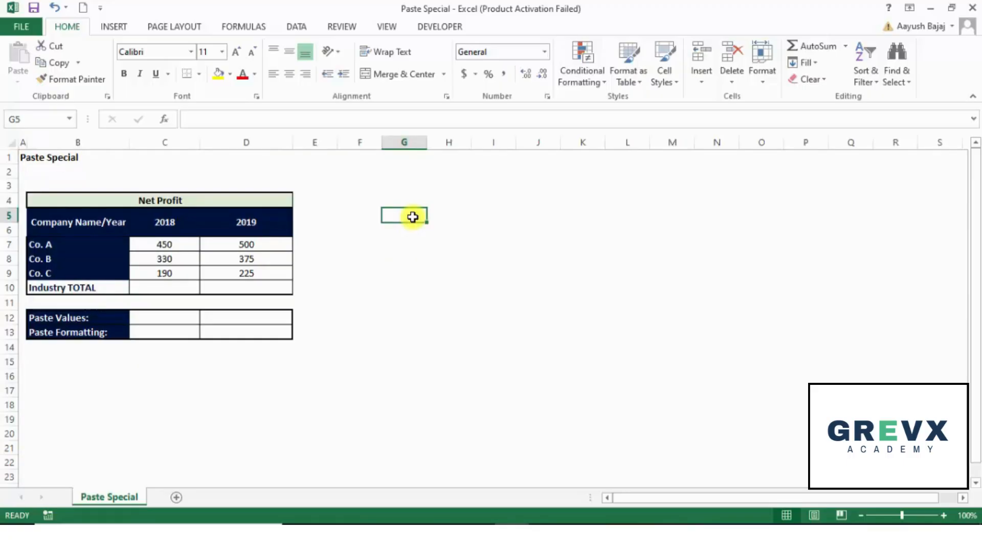
{"action": "key", "text": "Left"}
{"action": "key", "text": "Left"}
{"action": "key", "text": "Right"}
{"action": "key", "text": "Right"}
{"action": "type", "text": "2019"}
{"action": "key", "text": "Return"}
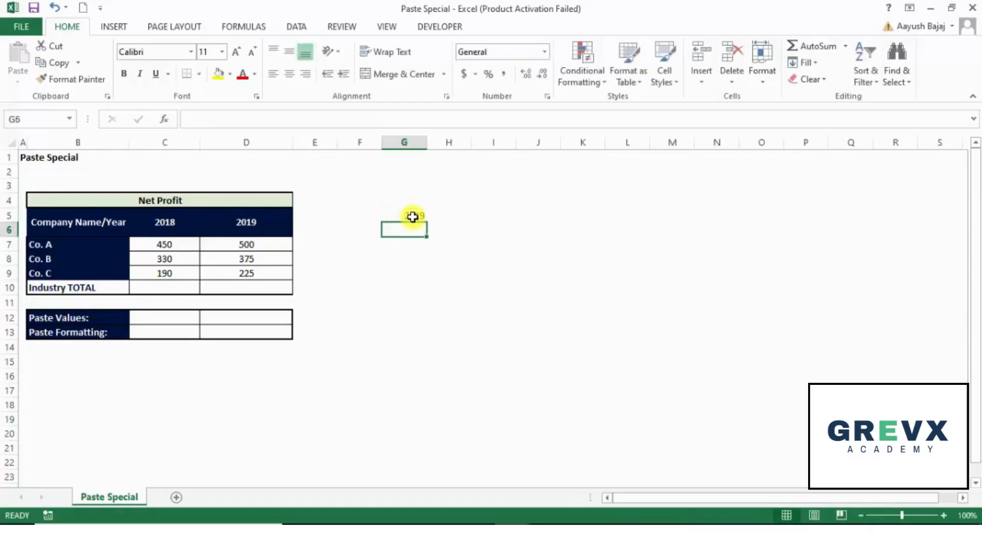
Copy G5 and paste it into I5 by confirming the destination
{"action": "key", "text": "Up"}
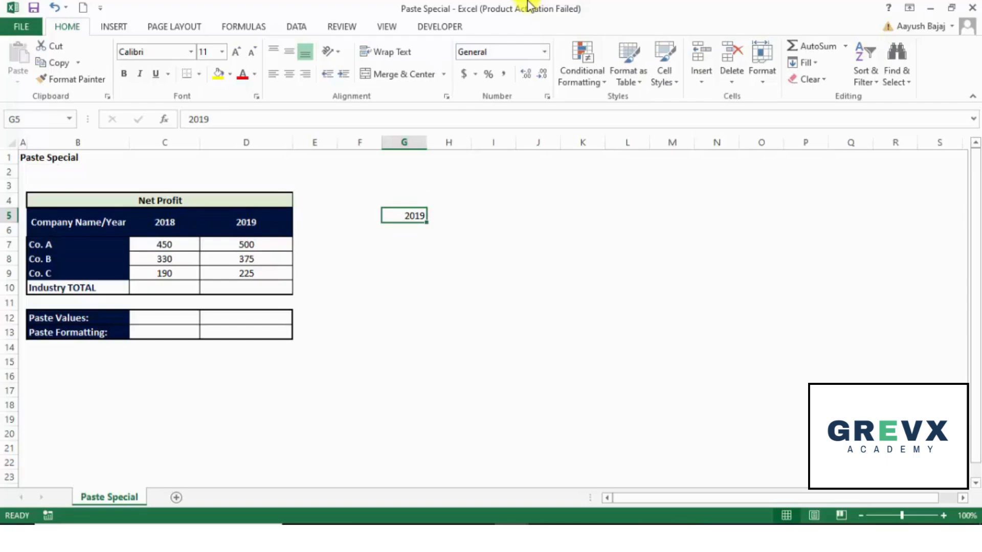
{"action": "key", "text": "Right"}
{"action": "key", "text": "Right"}
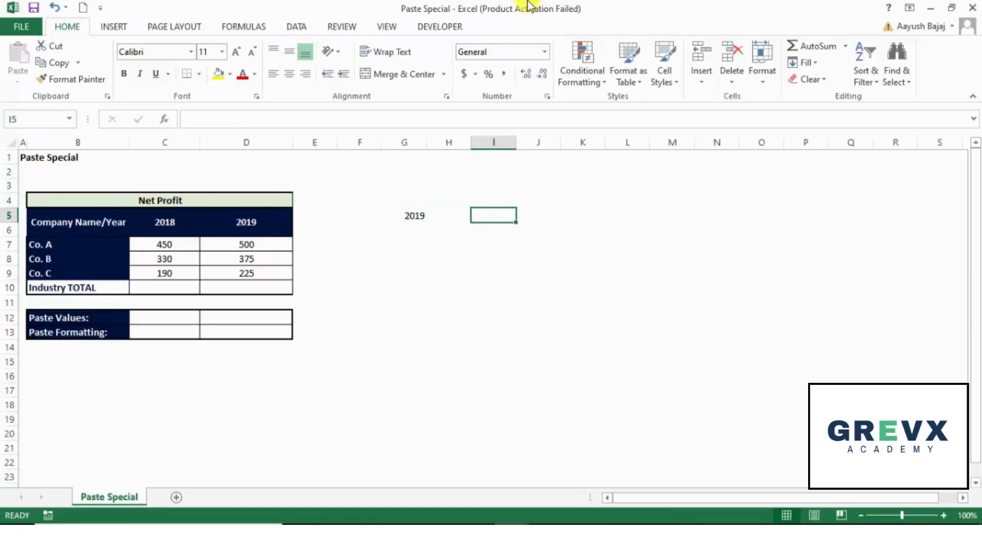
{"action": "key", "text": "Left"}
{"action": "key", "text": "Left"}
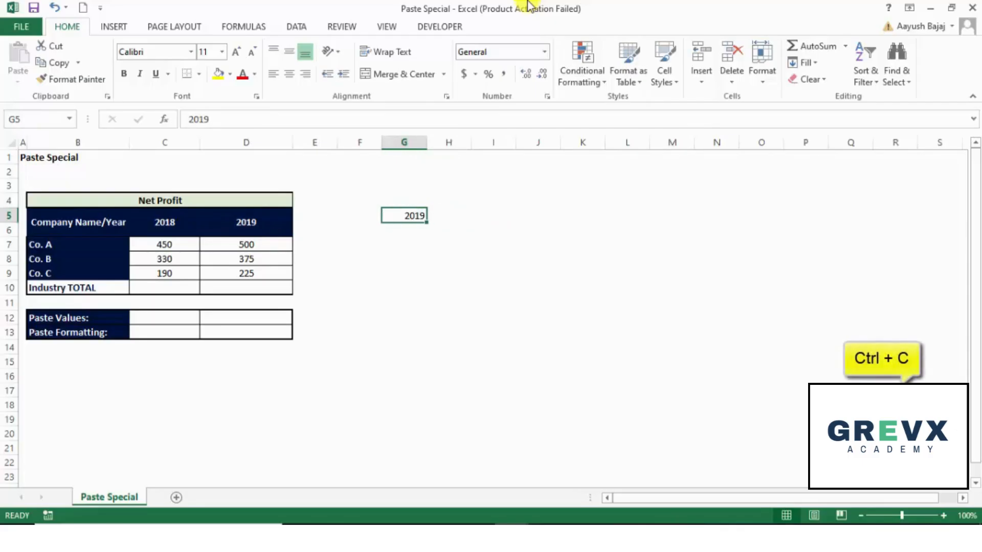
{"action": "key", "text": "ctrl+c"}
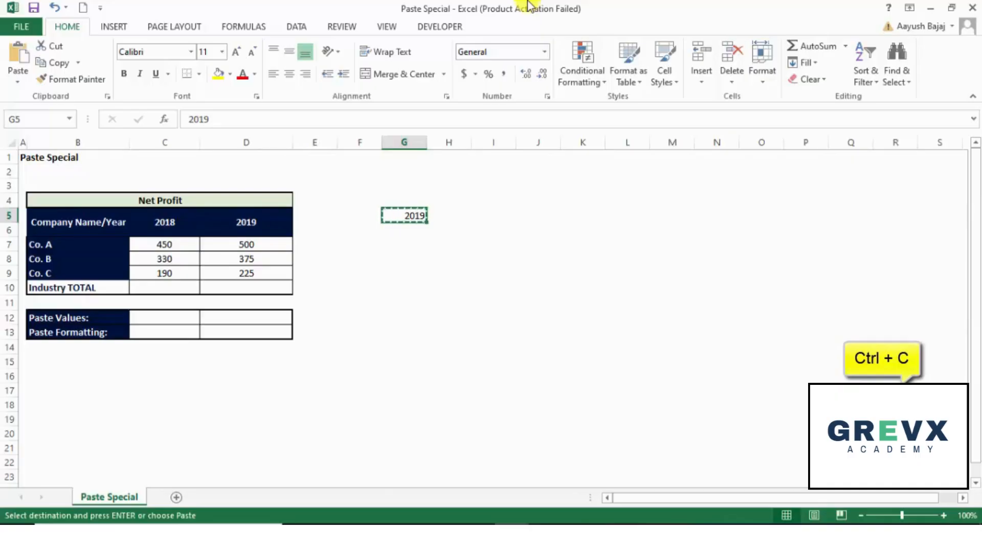
{"action": "key", "text": "Right"}
{"action": "key", "text": "Right"}
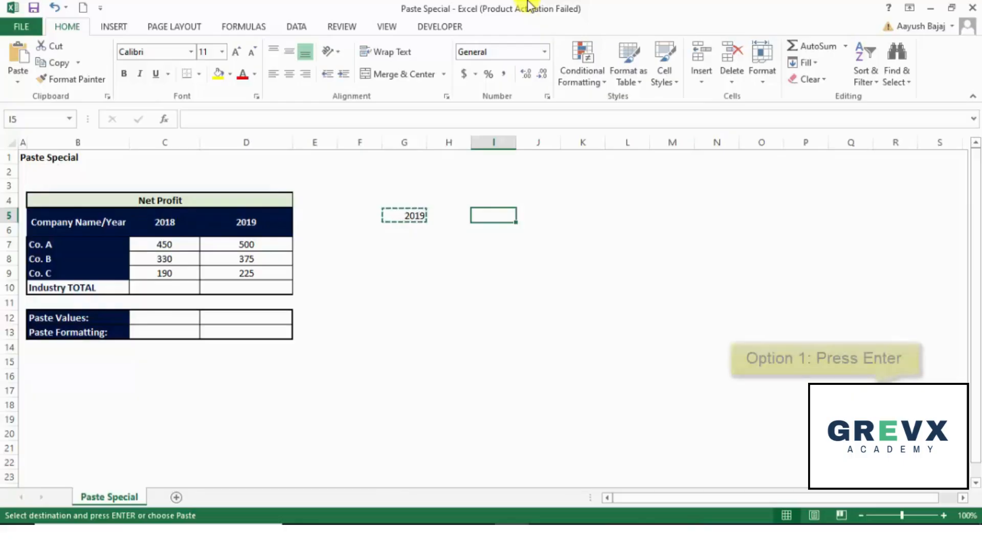
{"action": "key", "text": "Return"}
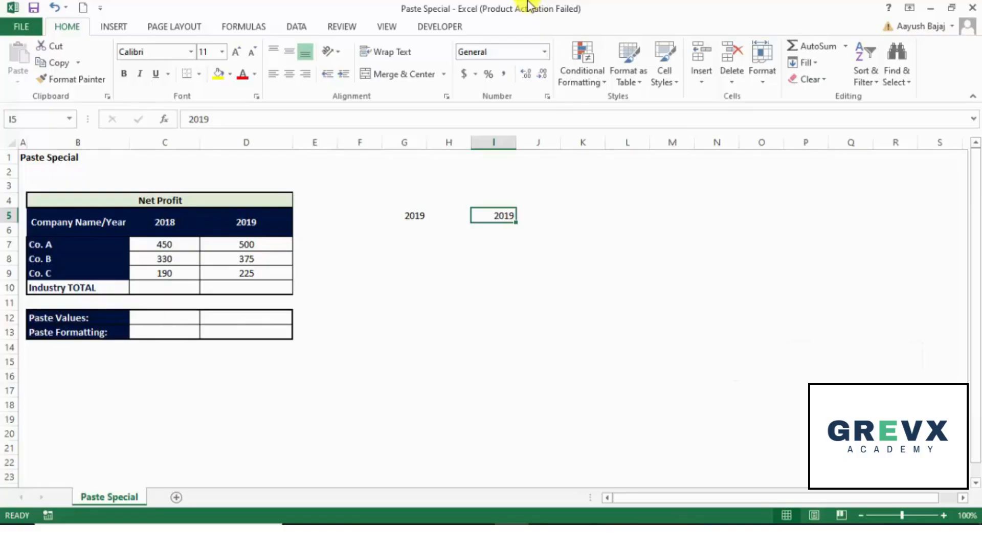
Undo the paste into I5
{"action": "key", "text": "Left"}
{"action": "key", "text": "Left"}
{"action": "key", "text": "Right"}
{"action": "key", "text": "Right"}
{"action": "key", "text": "ctrl+z"}
{"action": "key", "text": "Left"}
{"action": "key", "text": "Left"}
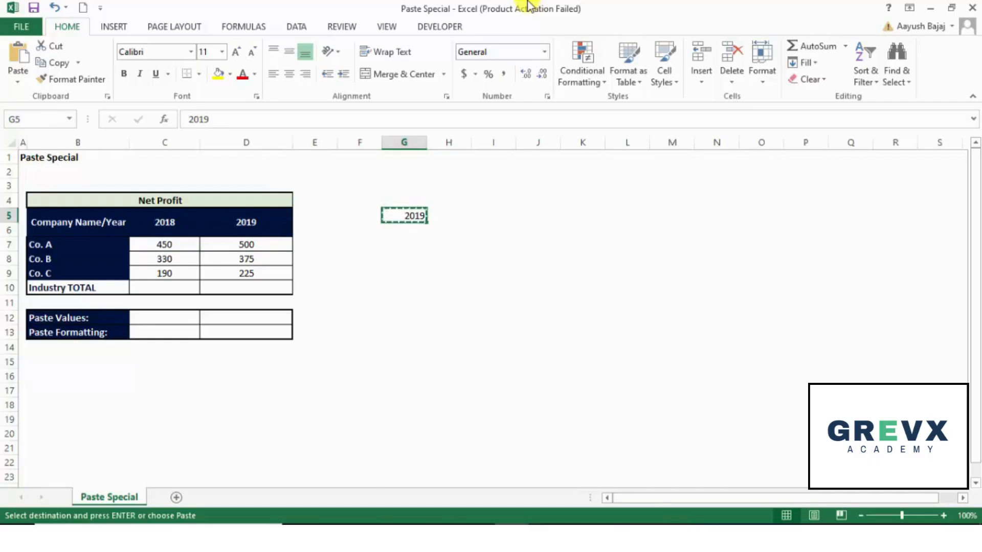
Paste the copied value from G5 into I5
{"action": "key", "text": "Right"}
{"action": "key", "text": "Right"}
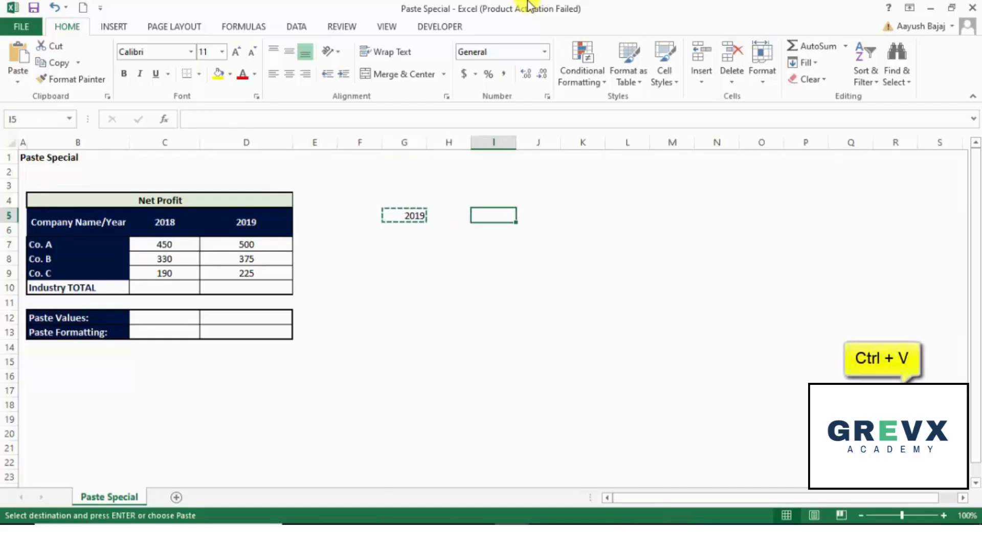
{"action": "key", "text": "ctrl+v"}
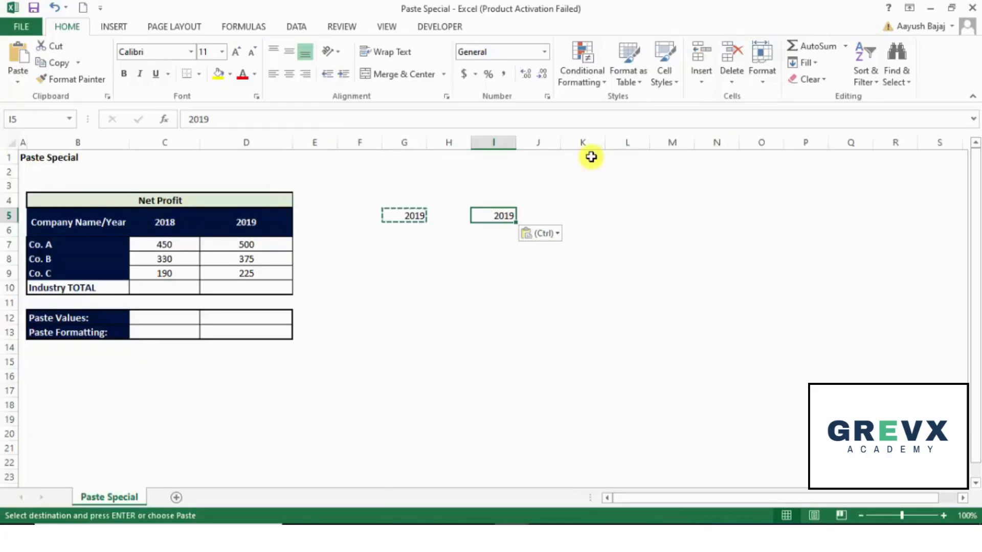
Dismiss the copy selection and clear the contents of I5
{"action": "key", "text": "Escape"}
{"action": "key", "text": "Left"}
{"action": "key", "text": "Right"}
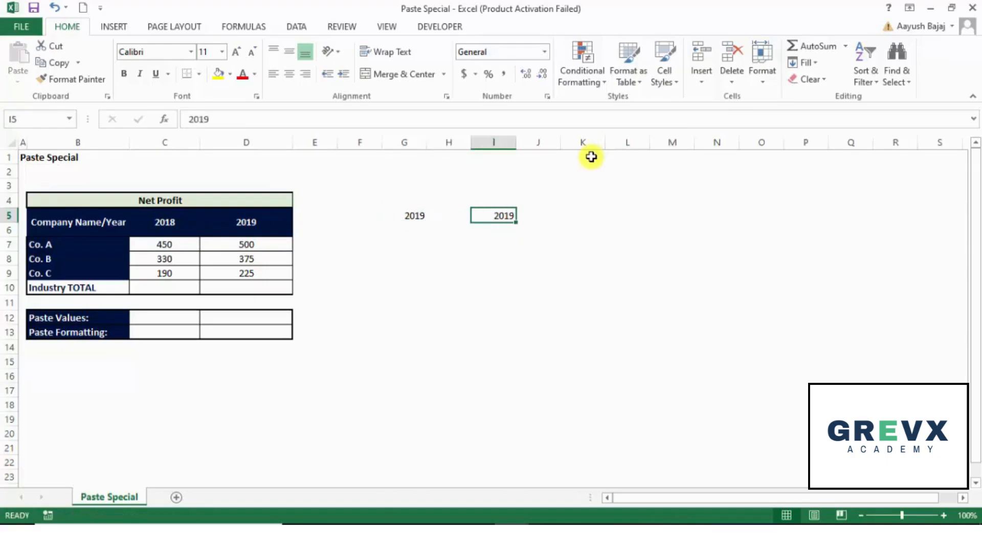
{"action": "key", "text": "Delete"}
Copy G5 and paste it into I5 by confirming the destination
{"action": "key", "text": "Left"}
{"action": "key", "text": "Left"}
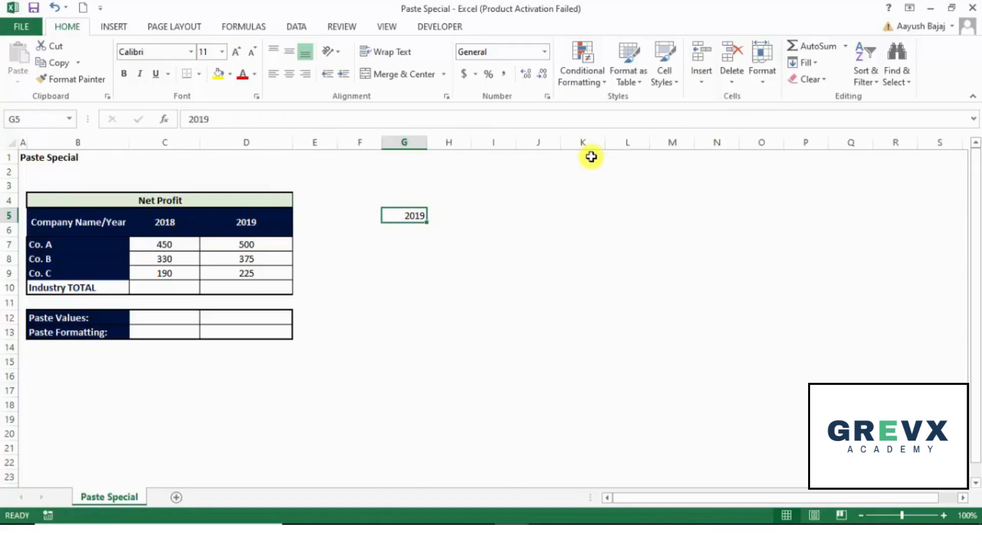
{"action": "key", "text": "ctrl+c"}
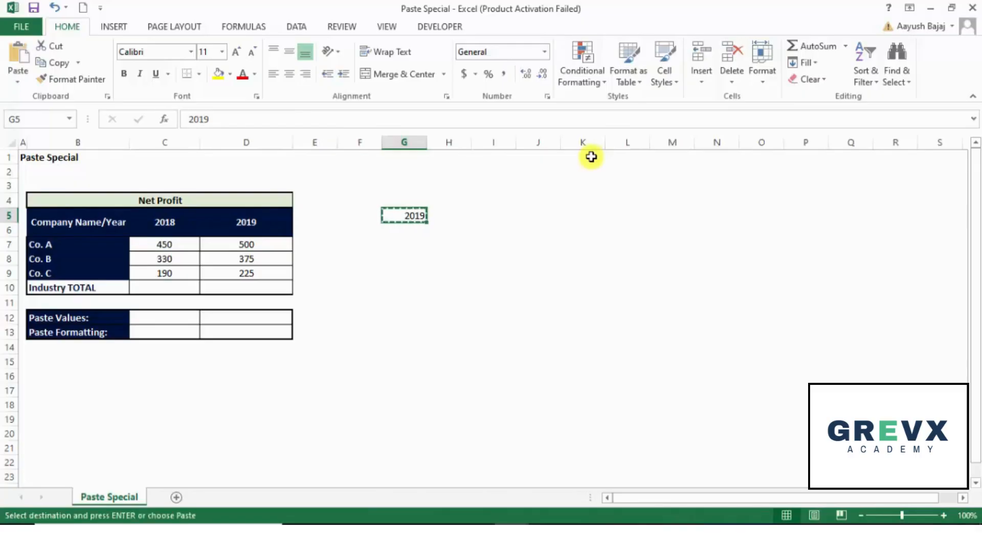
{"action": "key", "text": "Right"}
{"action": "key", "text": "Right"}
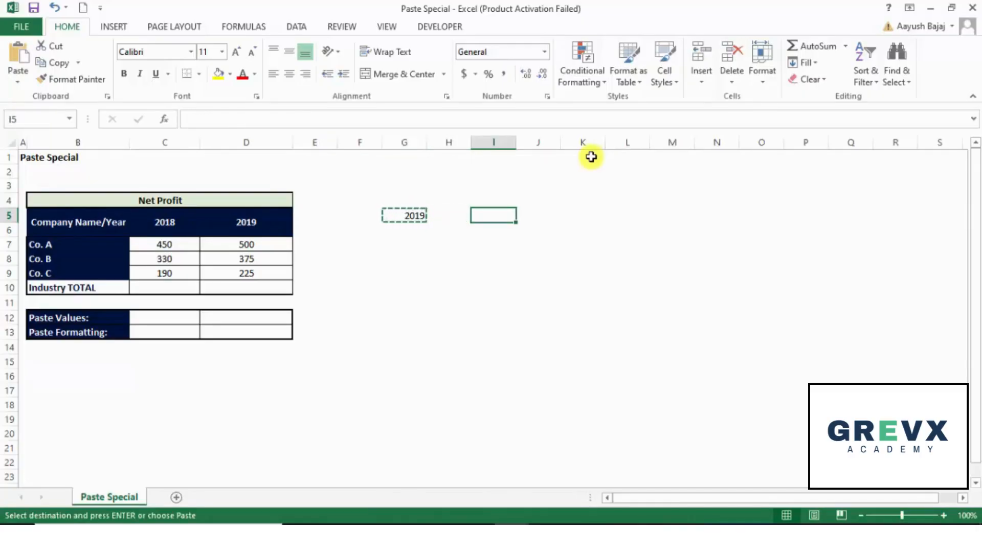
{"action": "key", "text": "Return"}
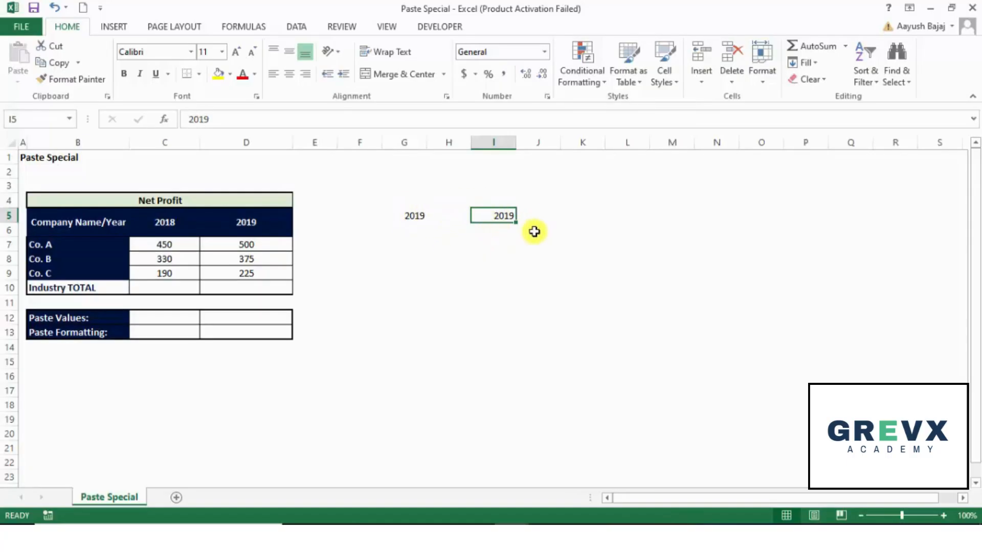
Copy I5 and paste it into K5 by confirming the destination
{"action": "key", "text": "Right"}
{"action": "key", "text": "Right"}
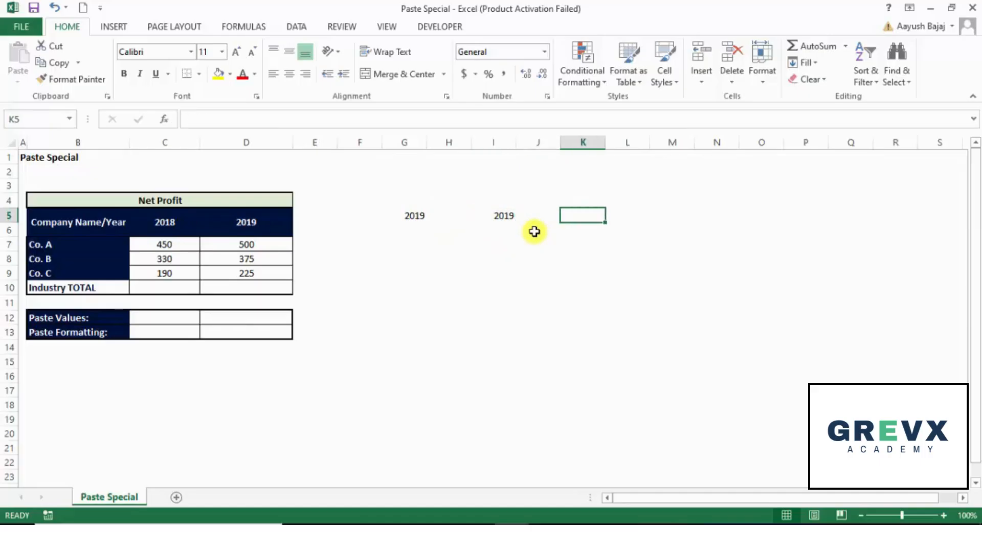
{"action": "key", "text": "Left"}
{"action": "key", "text": "Left"}
{"action": "key", "text": "Left"}
{"action": "key", "text": "Left"}
{"action": "key", "text": "ctrl+c"}
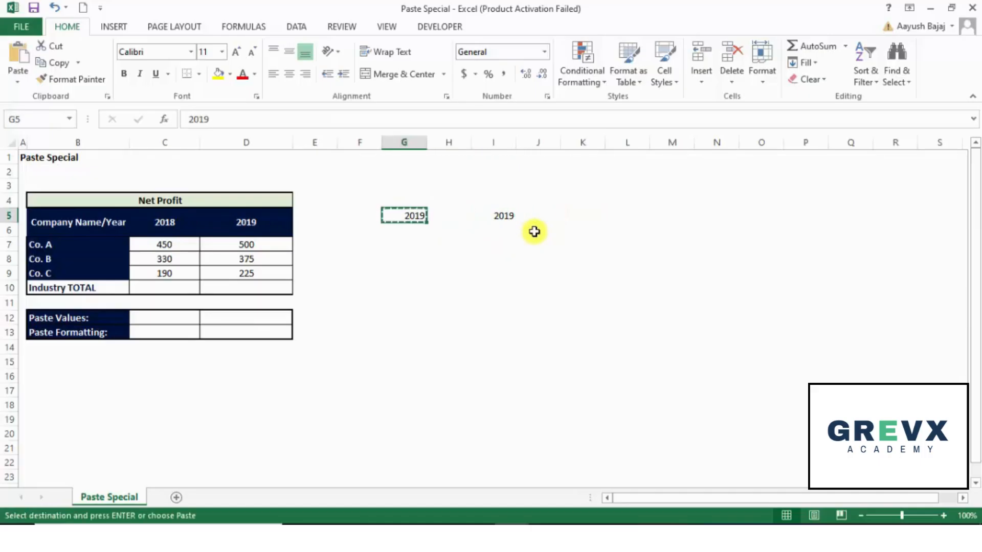
{"action": "key", "text": "Right"}
{"action": "key", "text": "Right"}
{"action": "key", "text": "ctrl+c"}
{"action": "key", "text": "Right"}
{"action": "key", "text": "Right"}
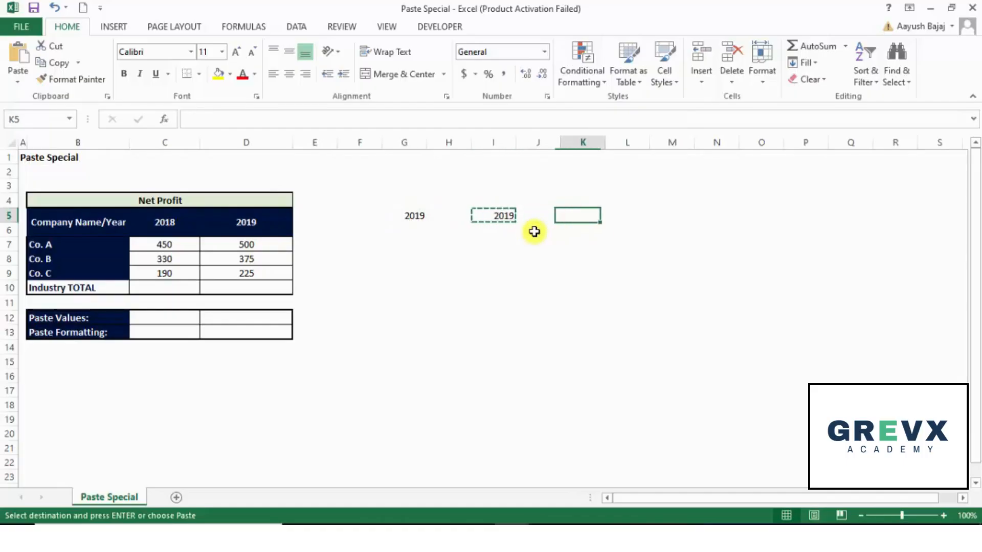
{"action": "key", "text": "Return"}
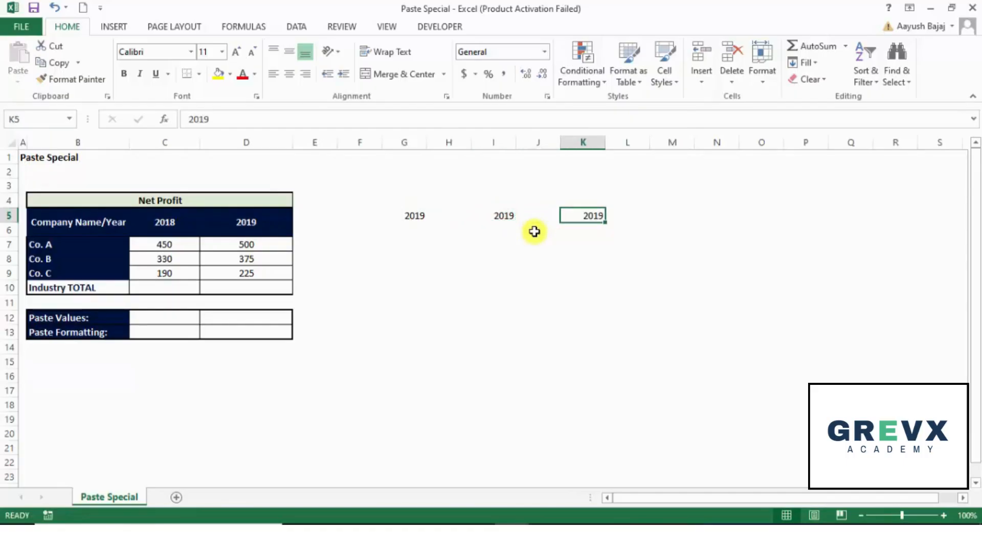
Copy K5 and paste it into M5 by confirming the destination
{"action": "key", "text": "ctrl+c"}
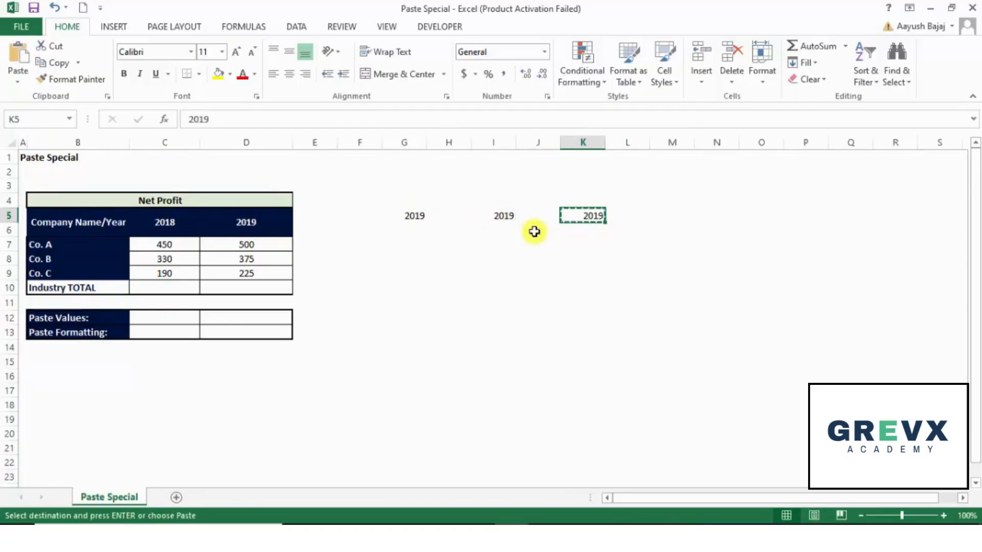
{"action": "key", "text": "Right"}
{"action": "key", "text": "Right"}
{"action": "key", "text": "Return"}
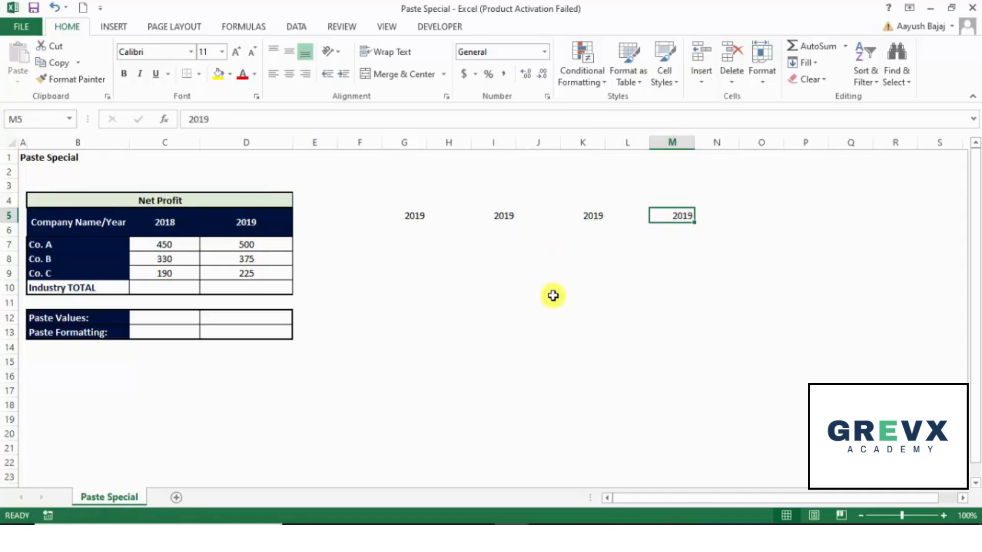
Clear the contents of cells I5 through M5
{"action": "key", "text": "shift+Left"}
{"action": "key", "text": "shift+Left"}
{"action": "key", "text": "shift+Left"}
{"action": "key", "text": "shift+Left"}
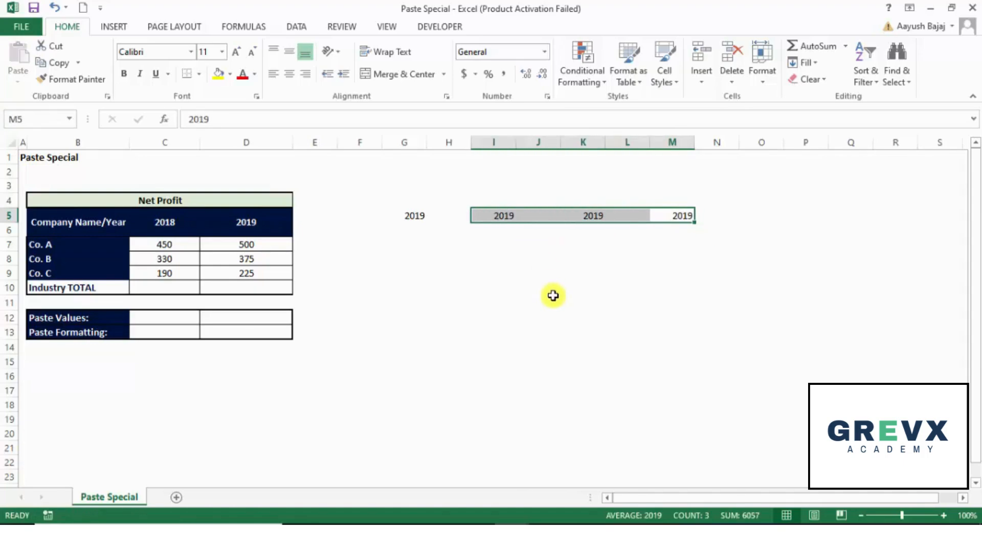
{"action": "key", "text": "Delete"}
Copy G5 and paste it into I5 while keeping the copy active
{"action": "key", "text": "Left"}
{"action": "key", "text": "Left"}
{"action": "key", "text": "Left"}
{"action": "key", "text": "Left"}
{"action": "key", "text": "Left"}
{"action": "key", "text": "Left"}
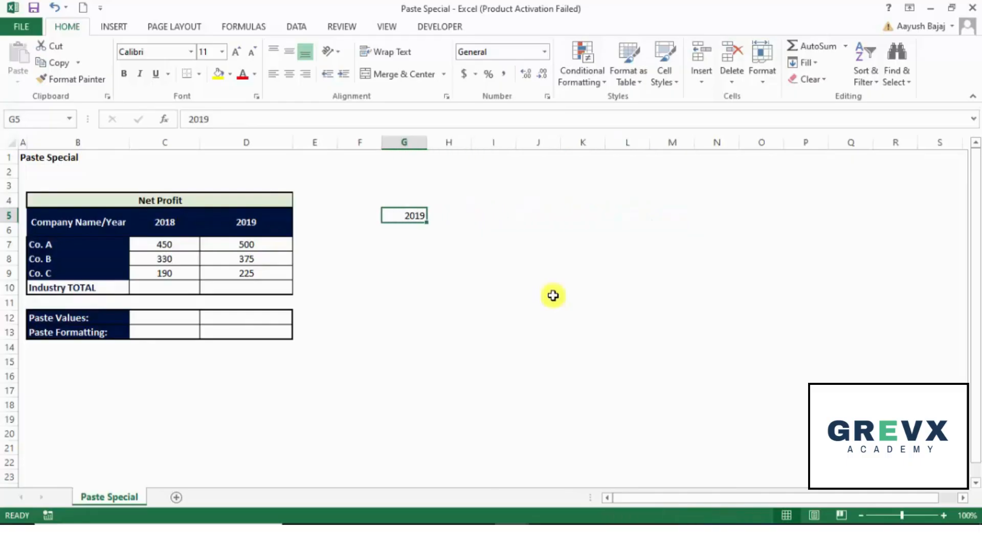
{"action": "key", "text": "ctrl+c"}
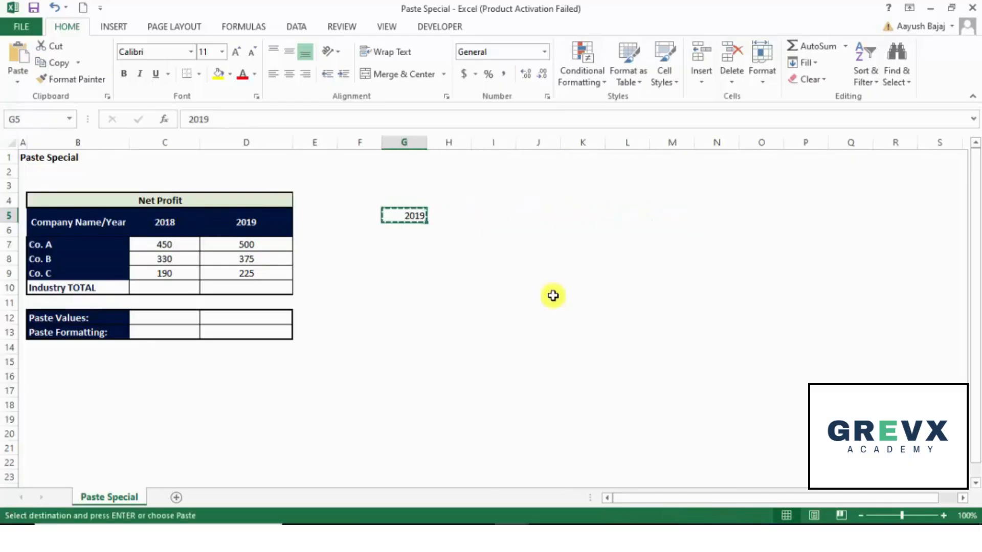
{"action": "key", "text": "Right"}
{"action": "key", "text": "Right"}
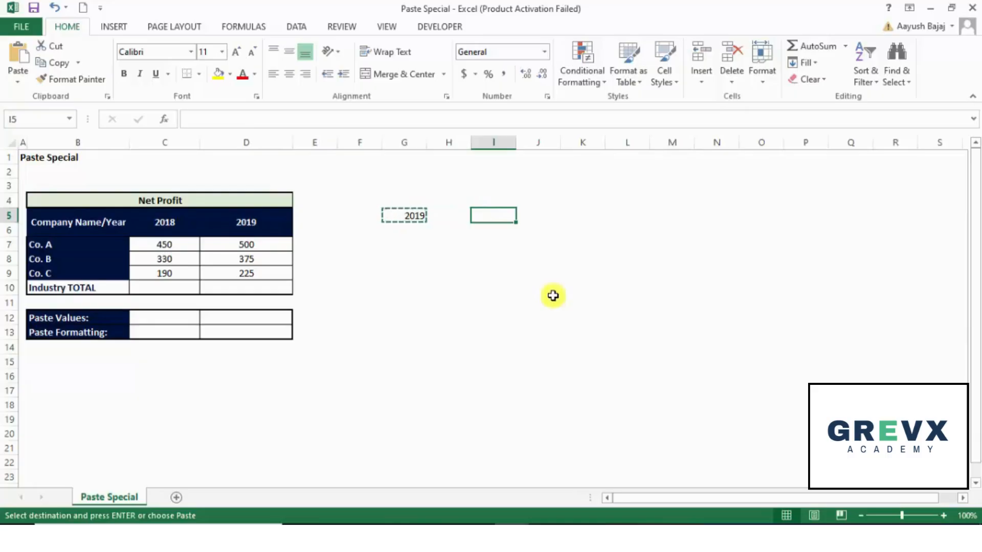
{"action": "key", "text": "ctrl+v"}
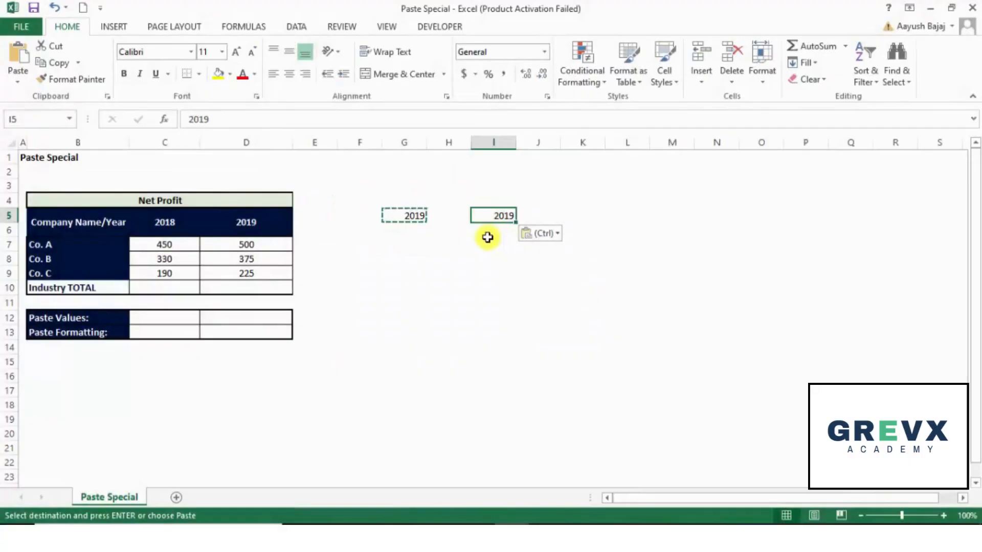
Paste the copied value into K5, M5 and O5
{"action": "key", "text": "Right"}
{"action": "key", "text": "Right"}
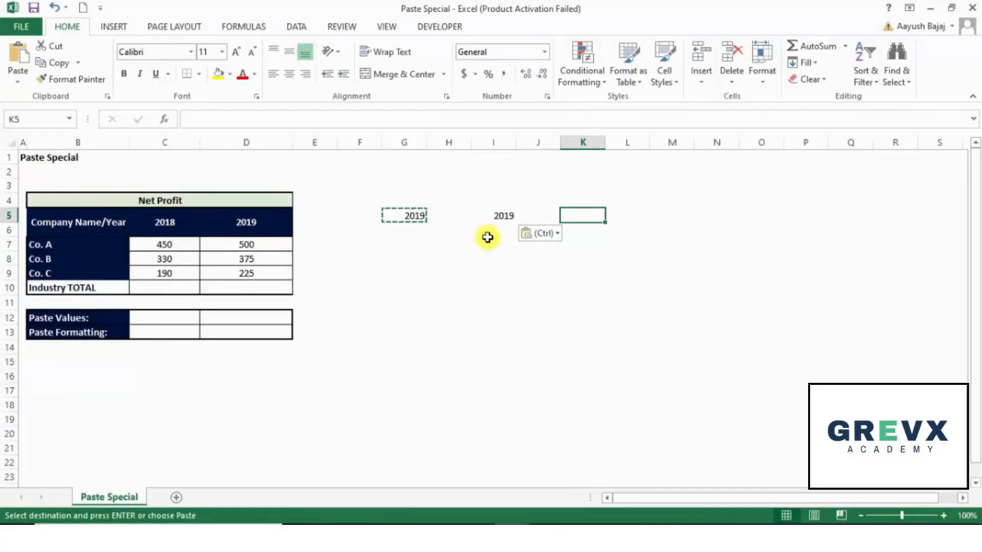
{"action": "key", "text": "ctrl+v"}
{"action": "key", "text": "Right"}
{"action": "key", "text": "Right"}
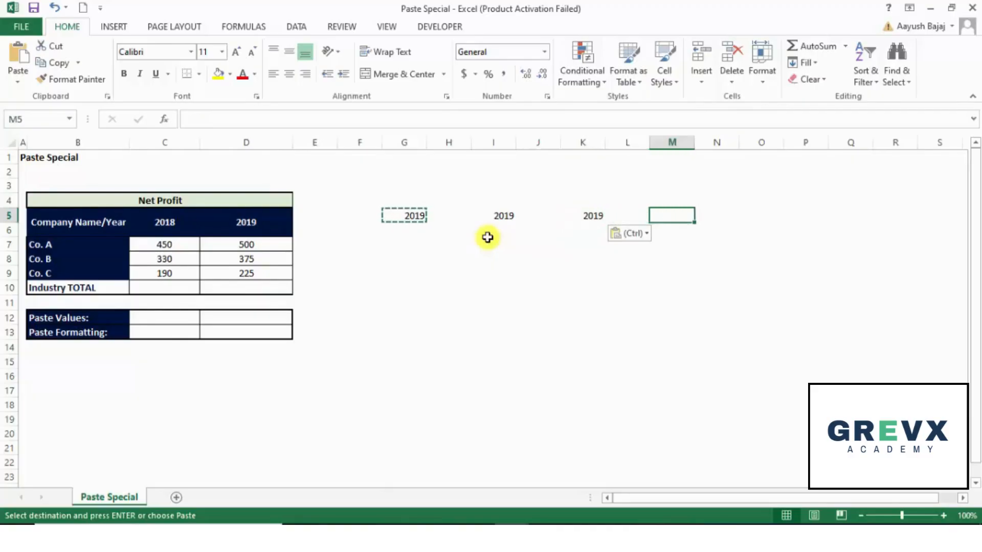
{"action": "key", "text": "ctrl+v"}
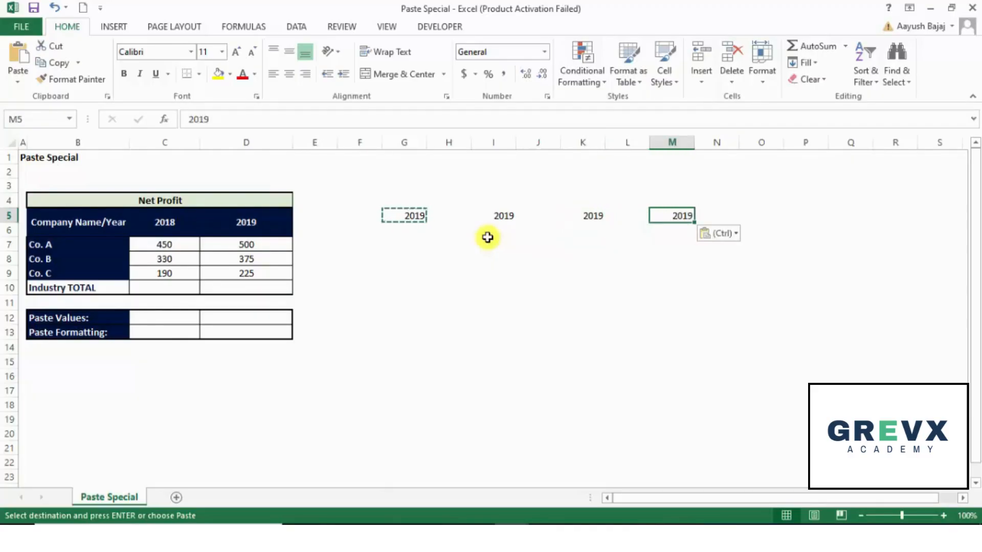
{"action": "key", "text": "Right"}
{"action": "key", "text": "Right"}
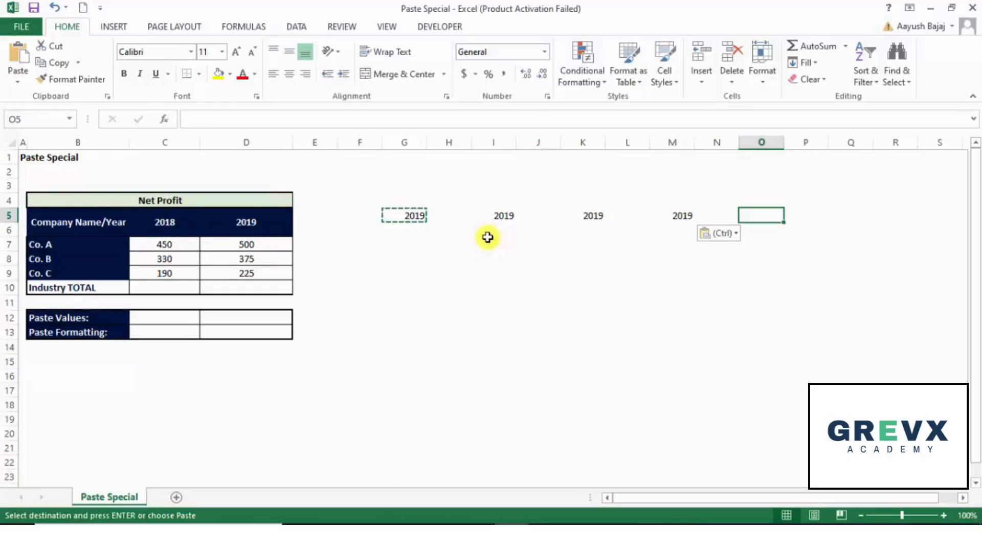
{"action": "key", "text": "Return"}
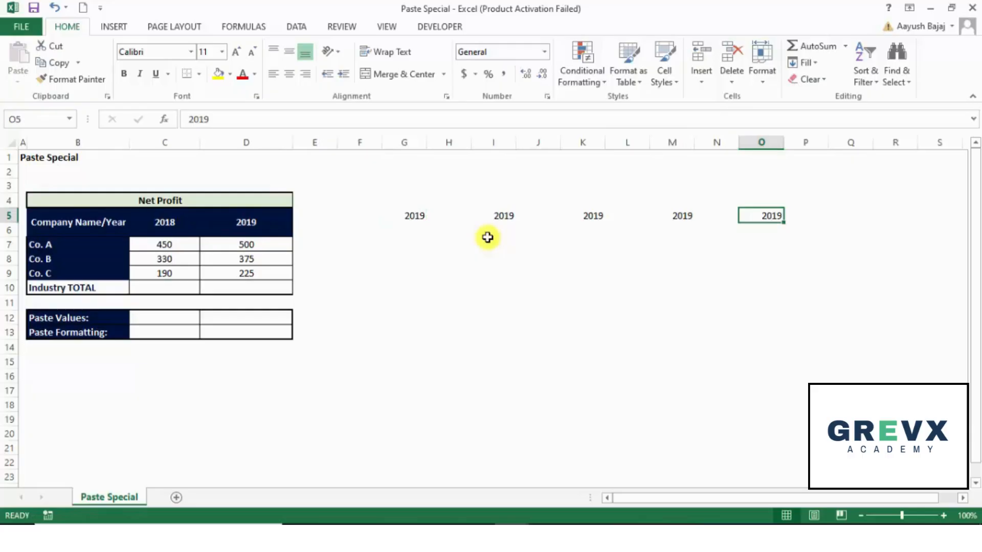
Clear the contents of cells I5 through O5
{"action": "key", "text": "shift+Left"}
{"action": "key", "text": "shift+Left"}
{"action": "key", "text": "shift+Left"}
{"action": "key", "text": "shift+Left"}
{"action": "key", "text": "shift+Left"}
{"action": "key", "text": "shift+Left"}
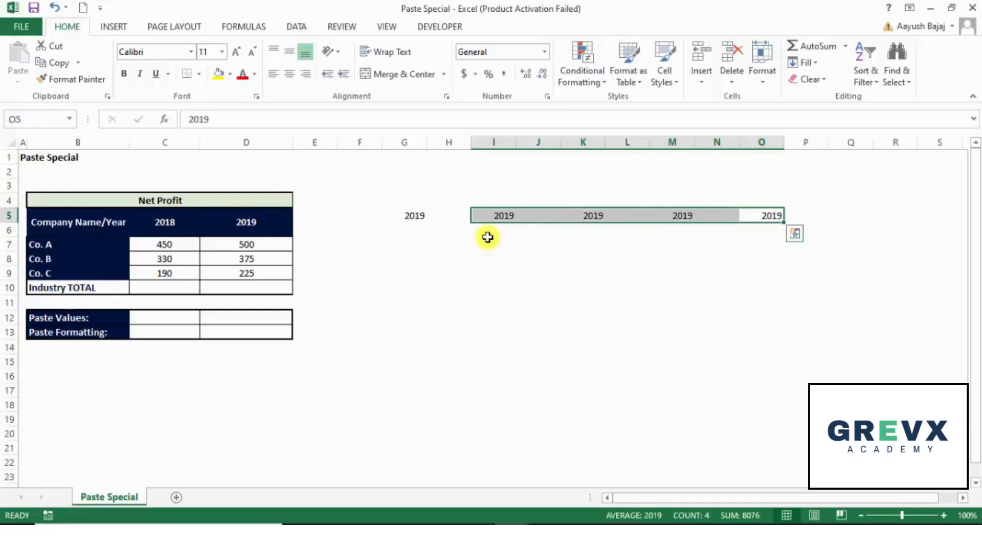
{"action": "key", "text": "Delete"}
Cut the value in G5 and paste it into I5
{"action": "key", "text": "Left"}
{"action": "key", "text": "Left"}
{"action": "key", "text": "Left"}
{"action": "key", "text": "Left"}
{"action": "key", "text": "Left"}
{"action": "key", "text": "Left"}
{"action": "key", "text": "Left"}
{"action": "key", "text": "Left"}
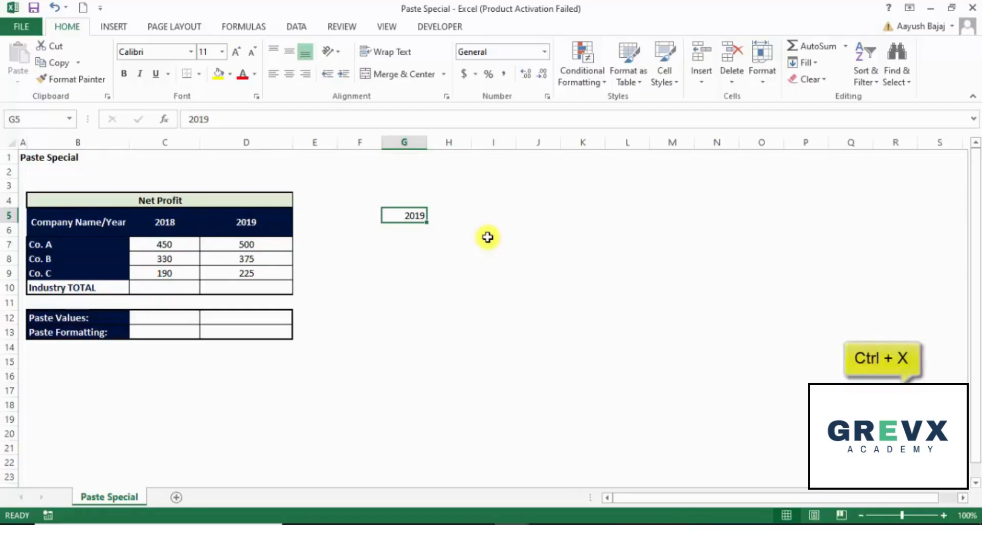
{"action": "key", "text": "ctrl+x"}
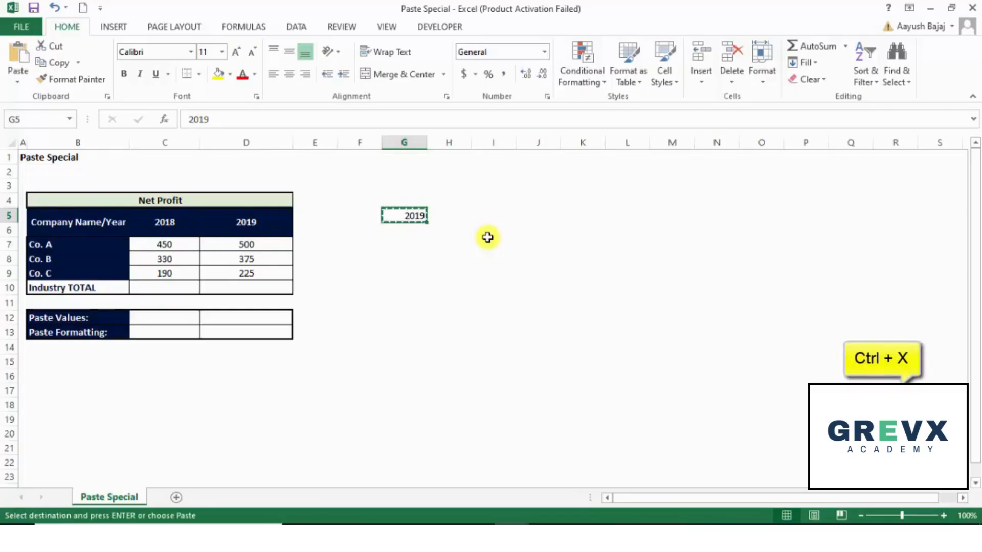
{"action": "key", "text": "Right"}
{"action": "key", "text": "Right"}
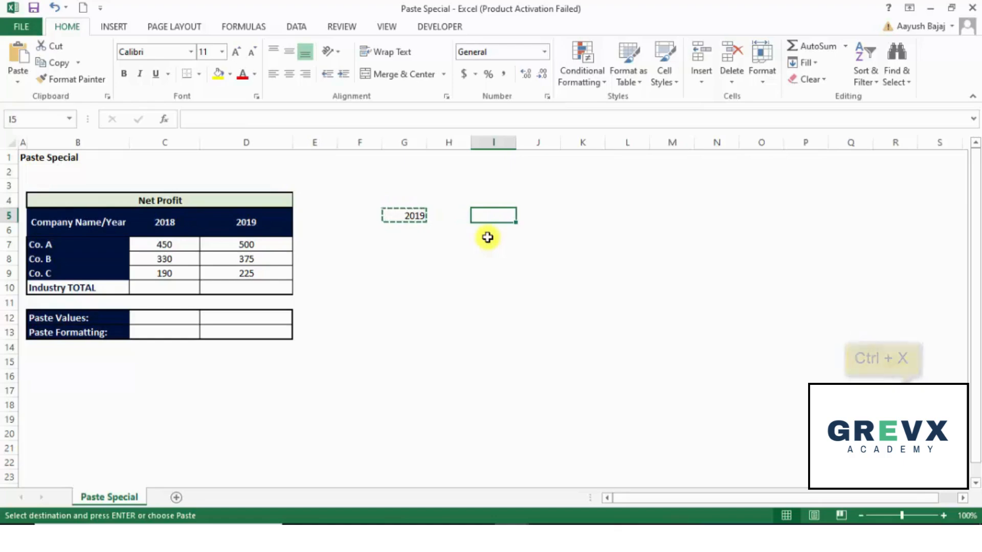
{"action": "key", "text": "ctrl+v"}
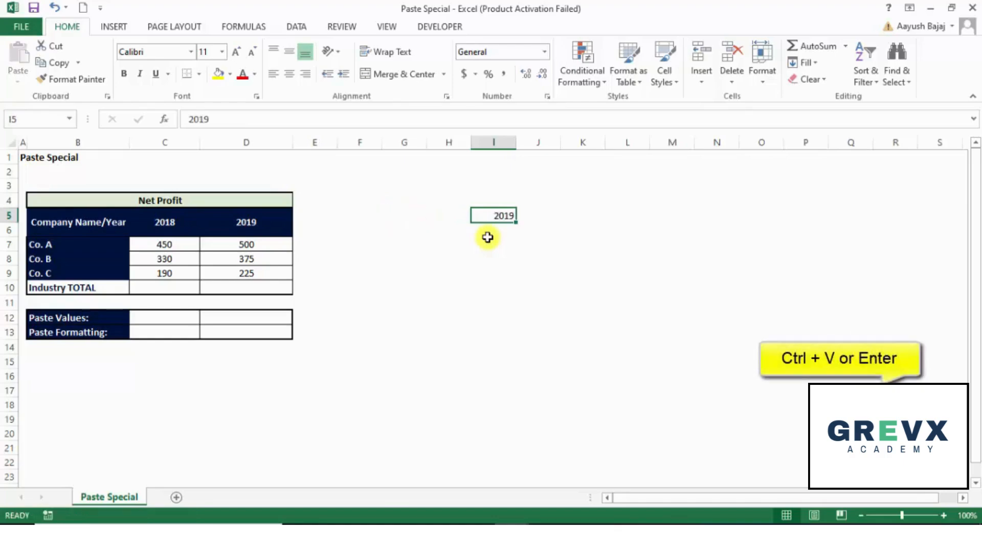
Move the value from I5 into K5
{"action": "key", "text": "Left"}
{"action": "key", "text": "Right"}
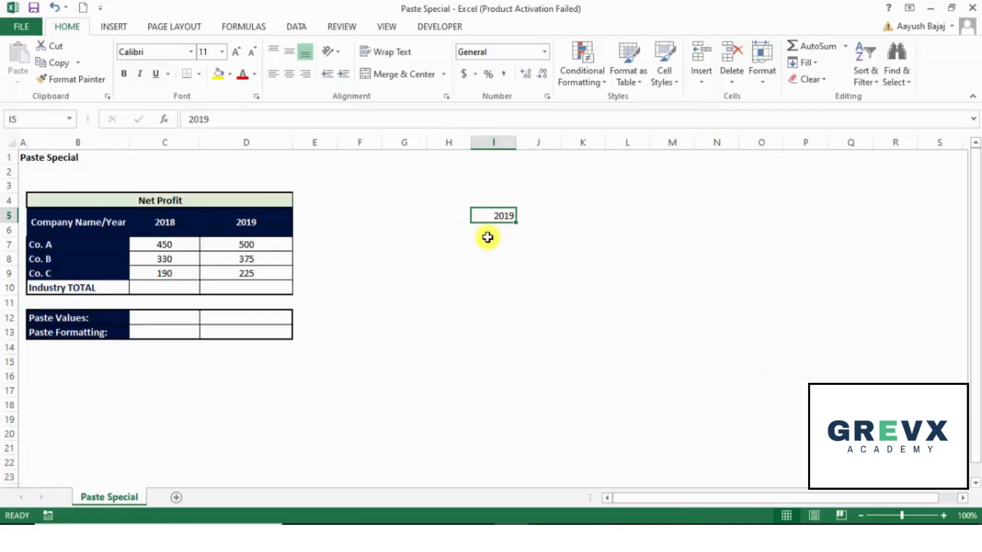
{"action": "key", "text": "ctrl+c"}
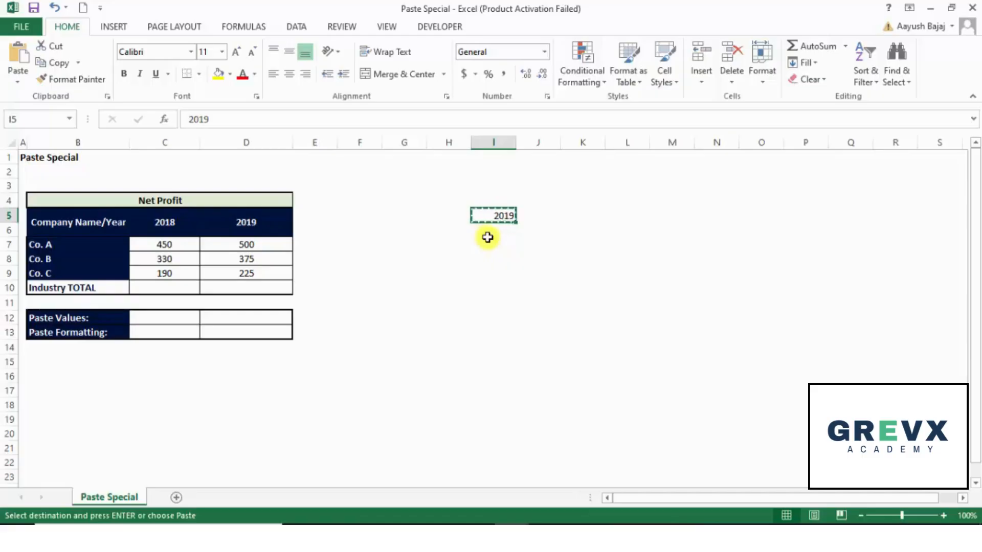
{"action": "key", "text": "Right"}
{"action": "key", "text": "Right"}
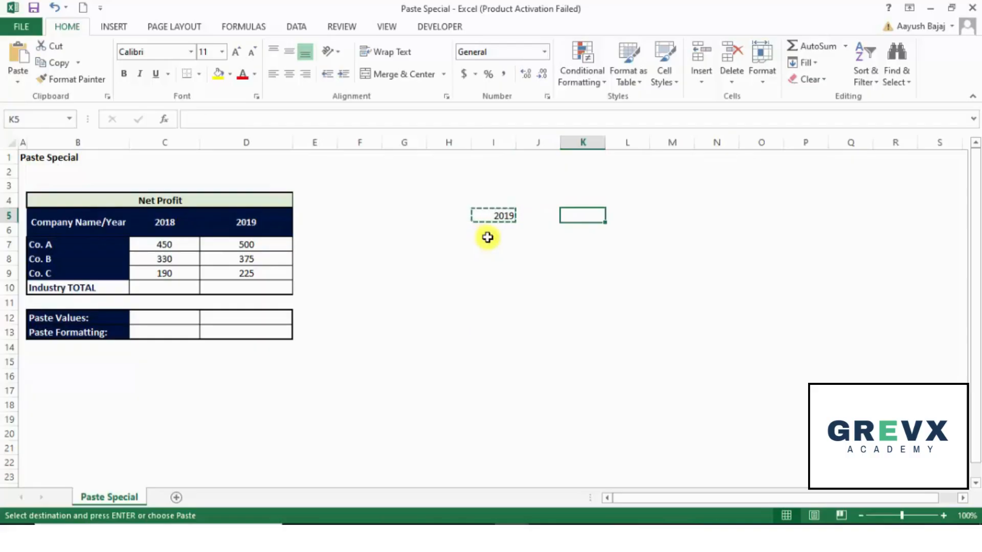
{"action": "key", "text": "Return"}
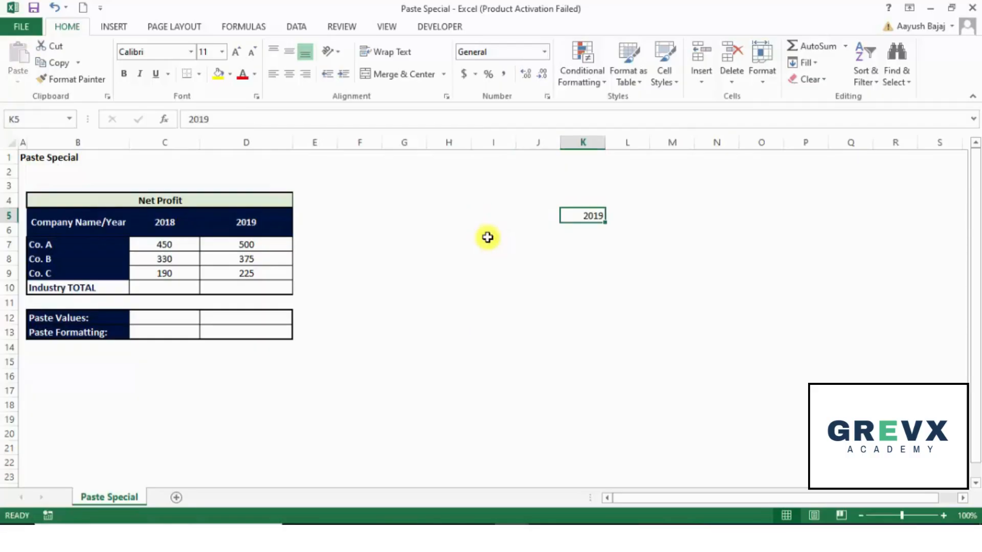
Cut K5's value and paste it into M5
{"action": "key", "text": "ctrl+x"}
{"action": "key", "text": "Right"}
{"action": "key", "text": "Right"}
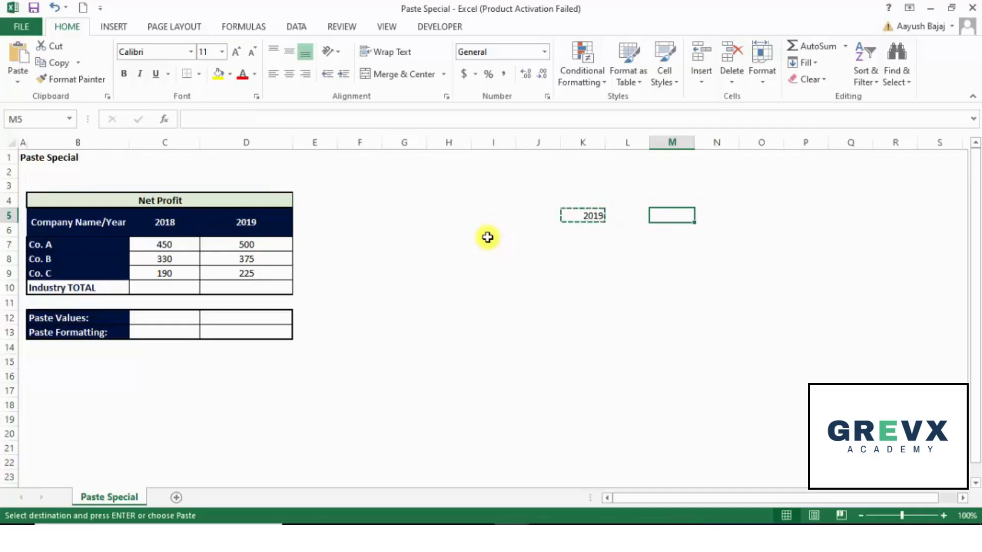
{"action": "key", "text": "Return"}
Transfer M5's value onward into O5
{"action": "key", "text": "ctrl+c"}
{"action": "key", "text": "Right"}
{"action": "key", "text": "Right"}
{"action": "key", "text": "Return"}
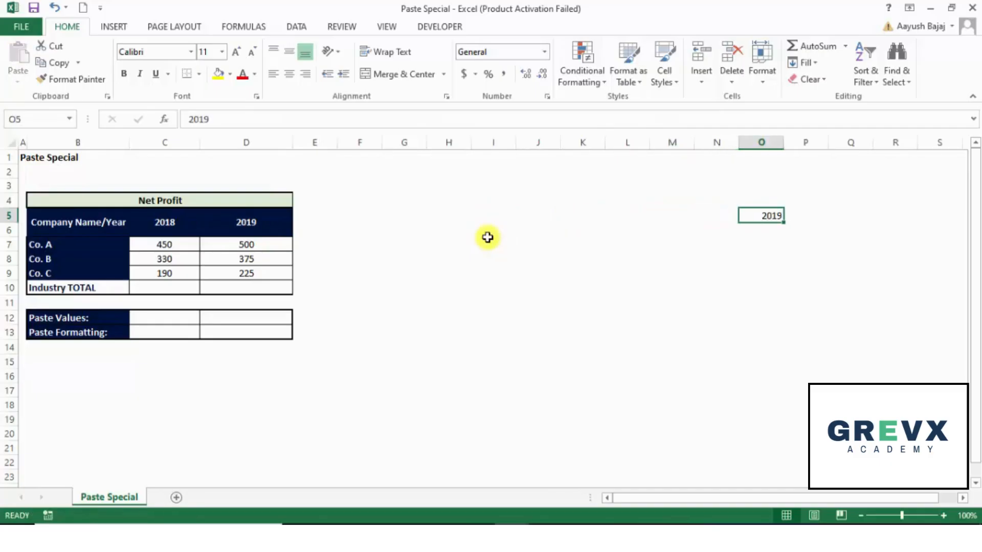
Clear the value in O5
{"action": "key", "text": "Delete"}
{"action": "key", "text": "Left"}
{"action": "key", "text": "Left"}
{"action": "key", "text": "Left"}
{"action": "key", "text": "Left"}
{"action": "key", "text": "Left"}
{"action": "key", "text": "Left"}
{"action": "key", "text": "Left"}
{"action": "key", "text": "Left"}
{"action": "key", "text": "Left"}
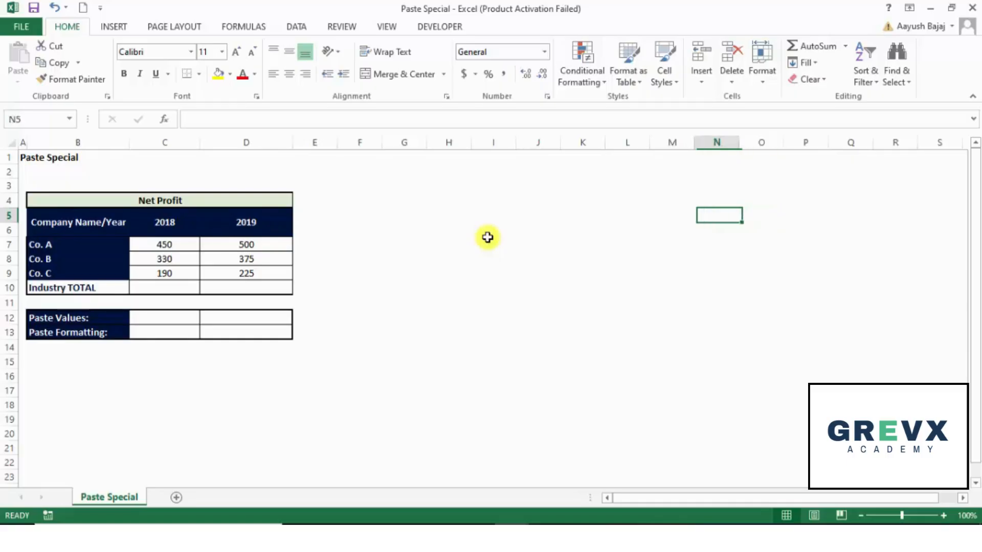
Begin a SUM function in the 2018 Industry TOTAL cell C10
{"action": "key", "text": "Down"}
{"action": "key", "text": "Down"}
{"action": "key", "text": "Down"}
{"action": "key", "text": "Down"}
{"action": "key", "text": "Down"}
{"action": "key", "text": "Down"}
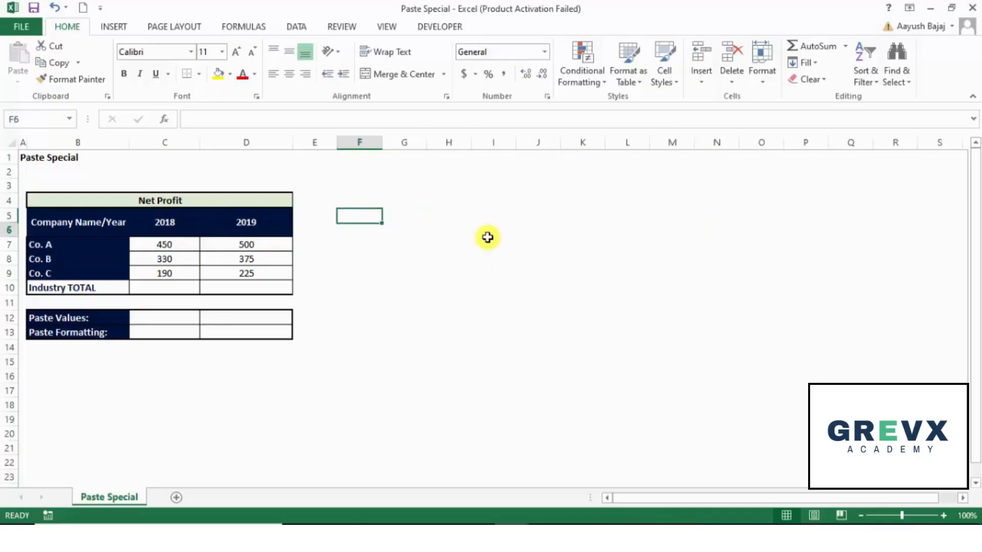
{"action": "key", "text": "Left"}
{"action": "key", "text": "Left"}
{"action": "key", "text": "Left"}
{"action": "key", "text": "Left"}
{"action": "key", "text": "Up"}
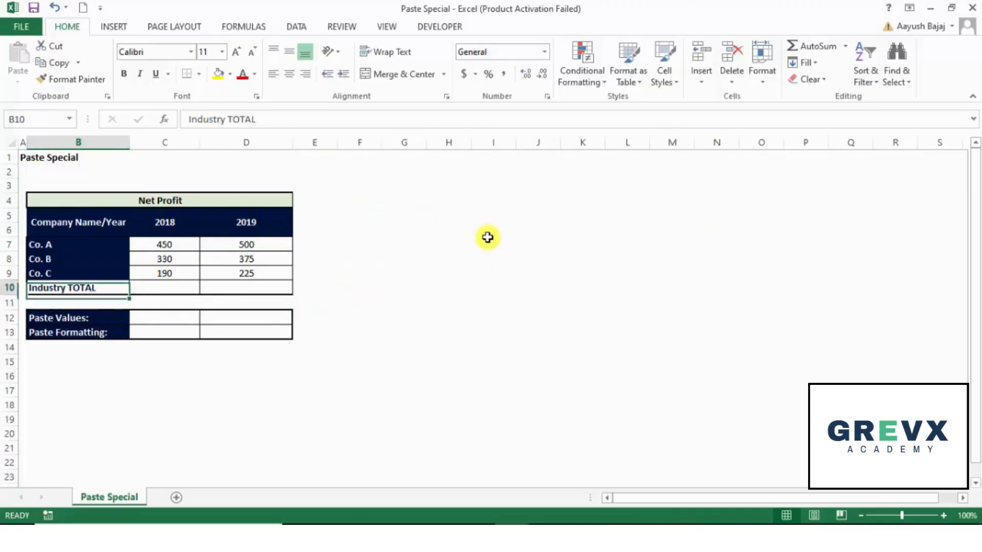
{"action": "key", "text": "Right"}
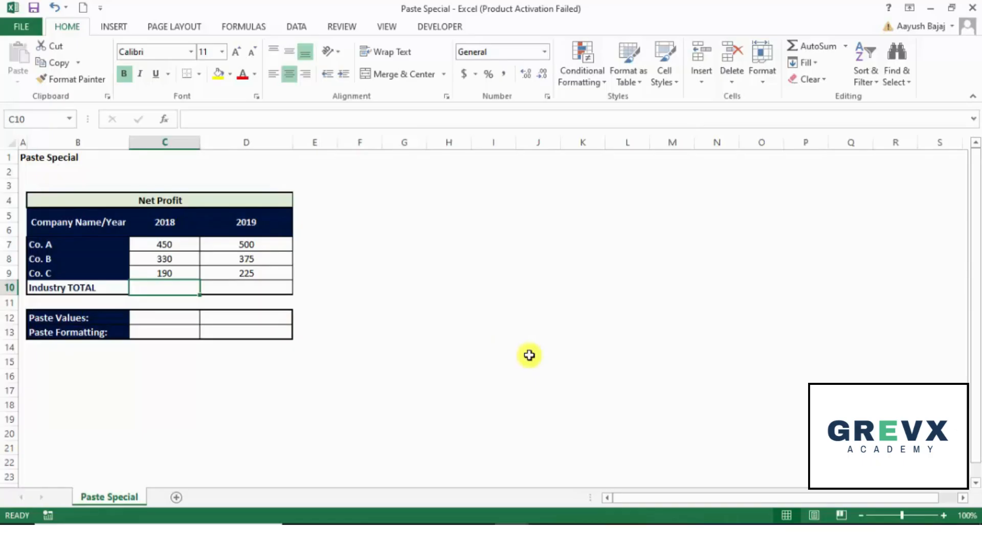
{"action": "type", "text": "="}
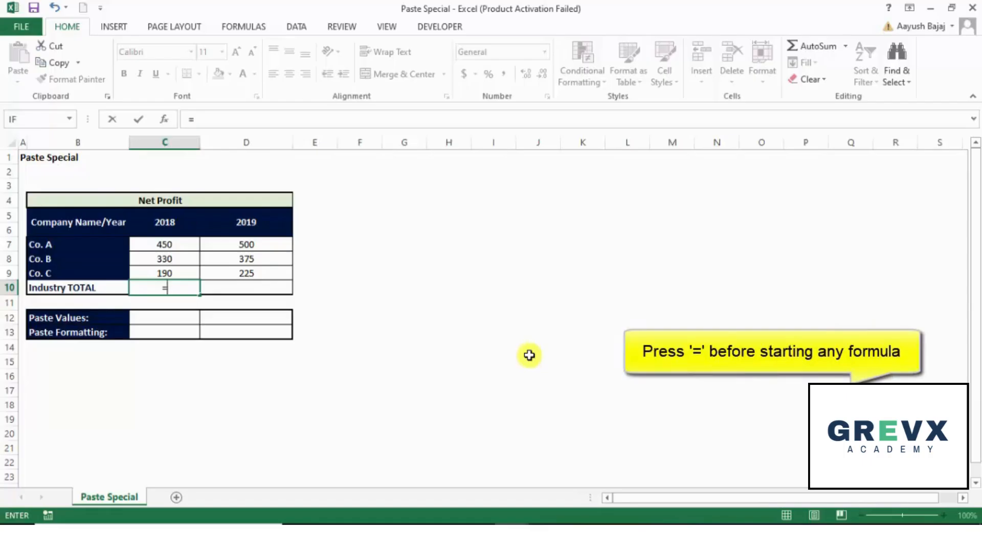
{"action": "type", "text": "sum"}
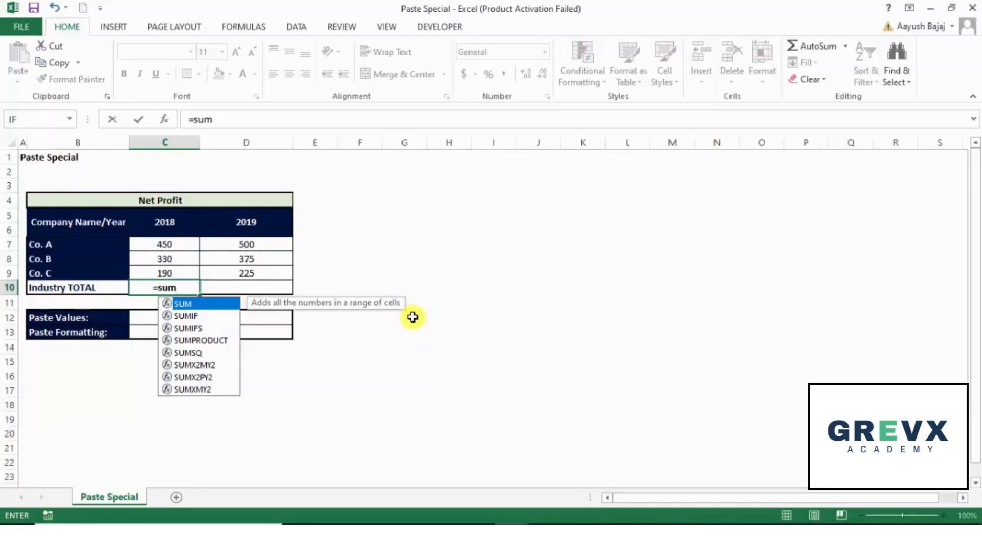
{"action": "key", "text": "Down"}
{"action": "key", "text": "Down"}
{"action": "key", "text": "Down"}
{"action": "key", "text": "Up"}
{"action": "key", "text": "Up"}
{"action": "key", "text": "Up"}
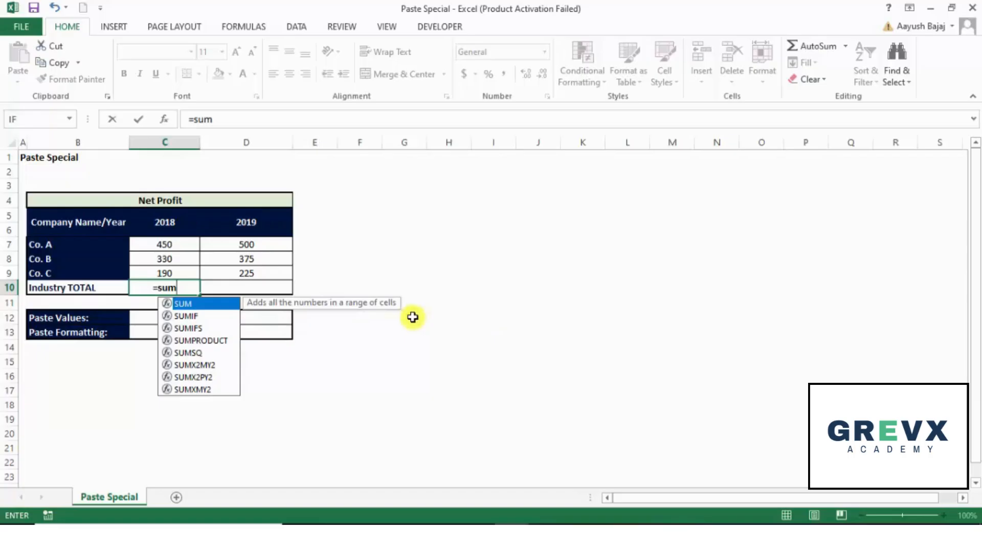
{"action": "key", "text": "Tab"}
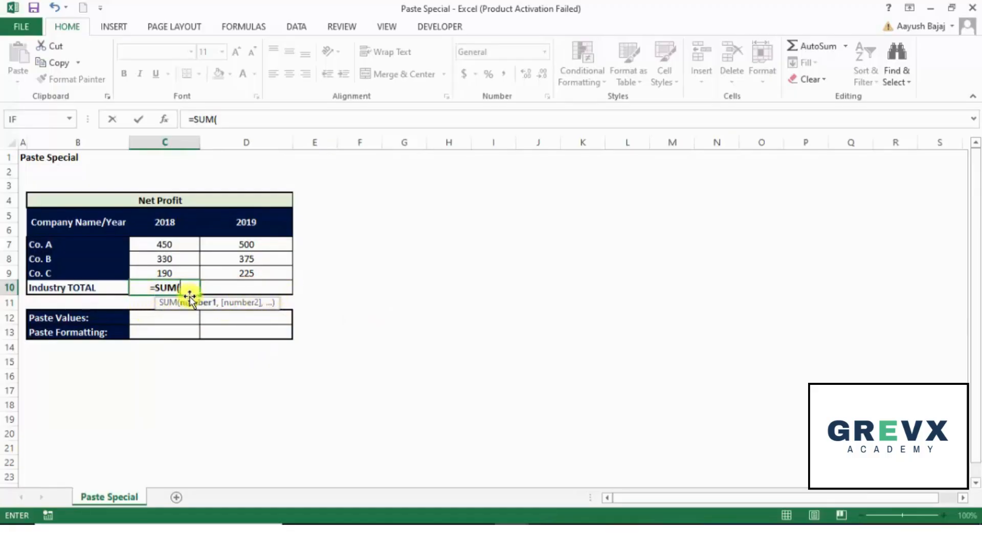
Complete the 2018 total as =SUM(C7,C8,C9) by picking the three company cells
{"action": "left_click", "coordinate": [175, 250]}
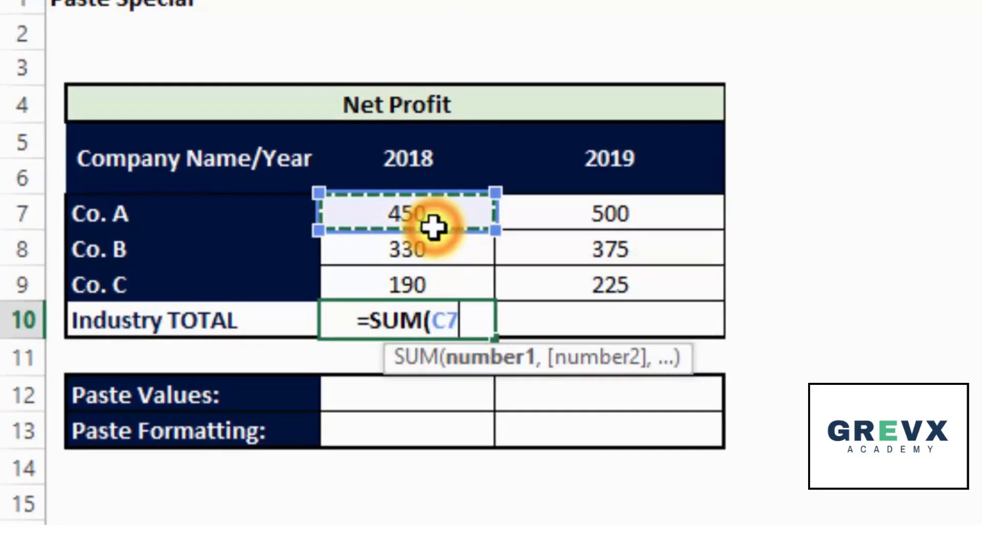
{"action": "type", "text": ","}
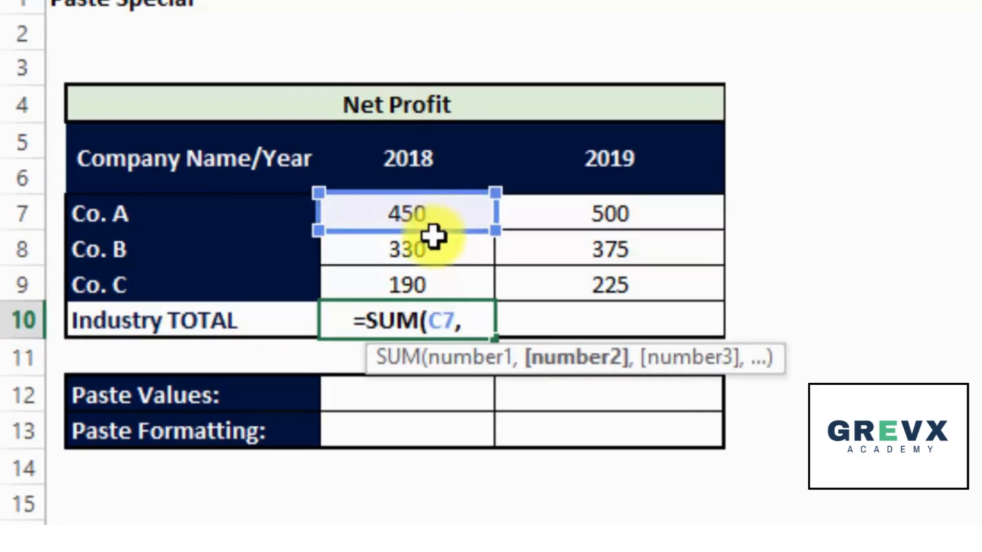
{"action": "left_click", "coordinate": [435, 248]}
{"action": "type", "text": ","}
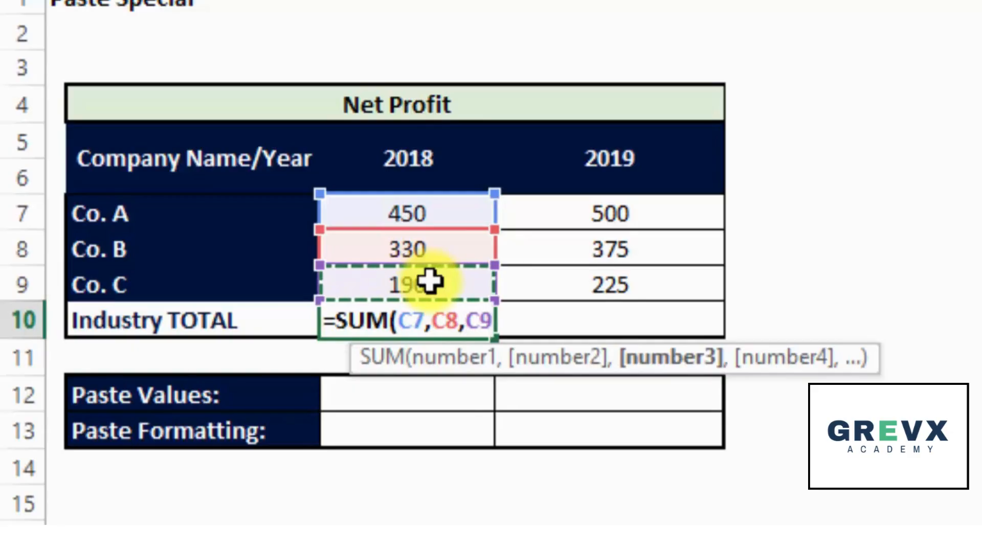
{"action": "type", "text": ")"}
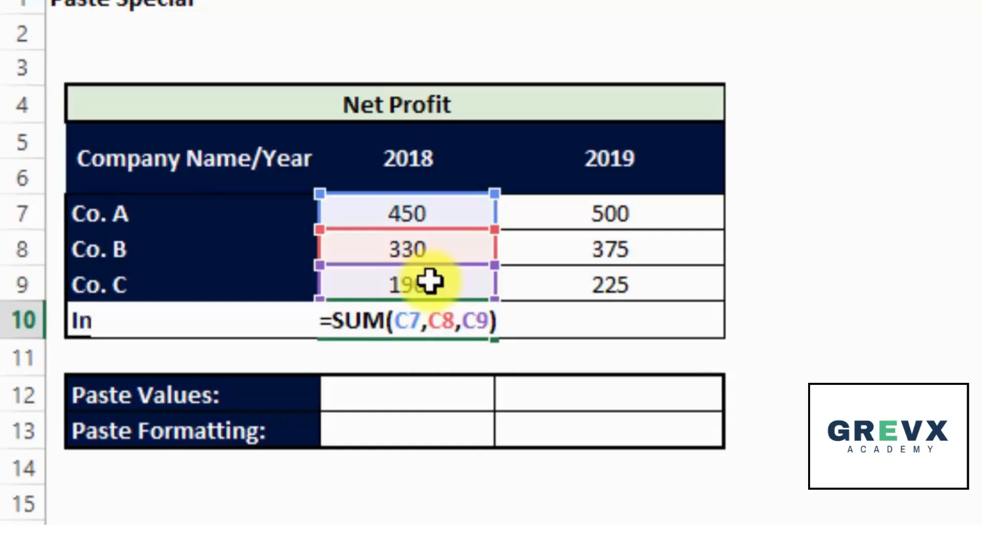
{"action": "key", "text": "Return"}
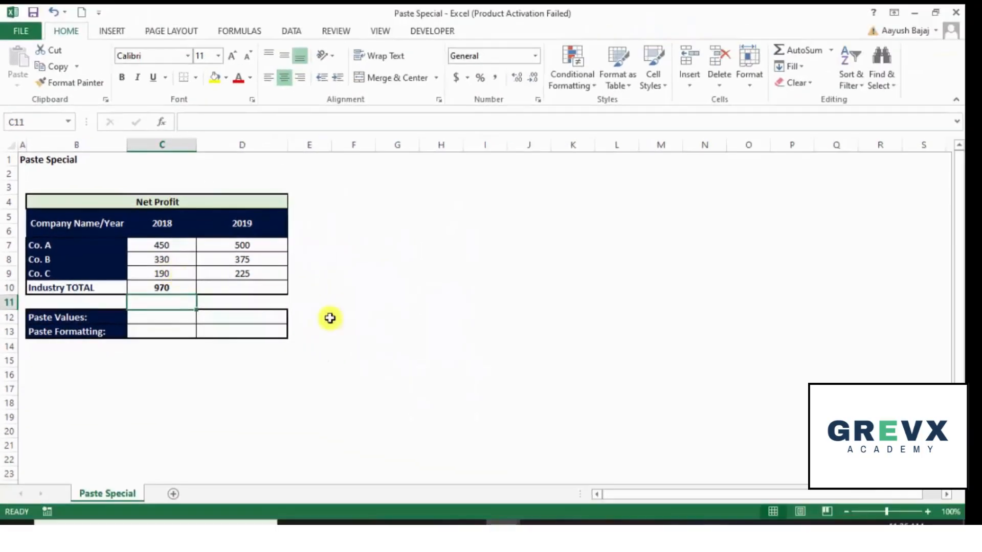
Inspect the formula in the 2018 Industry TOTAL cell
{"action": "key", "text": "Up"}
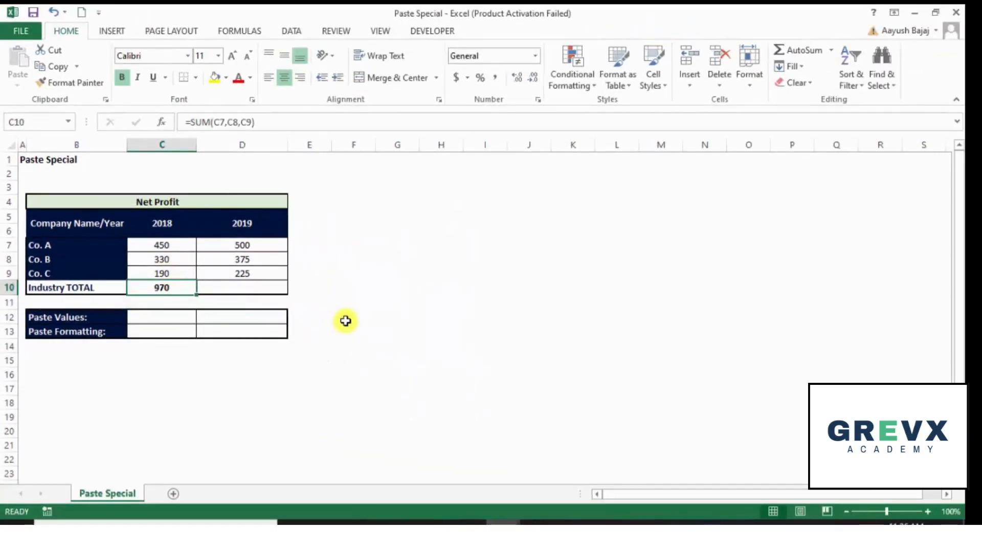
{"action": "key", "text": "F2"}
{"action": "key", "text": "Escape"}
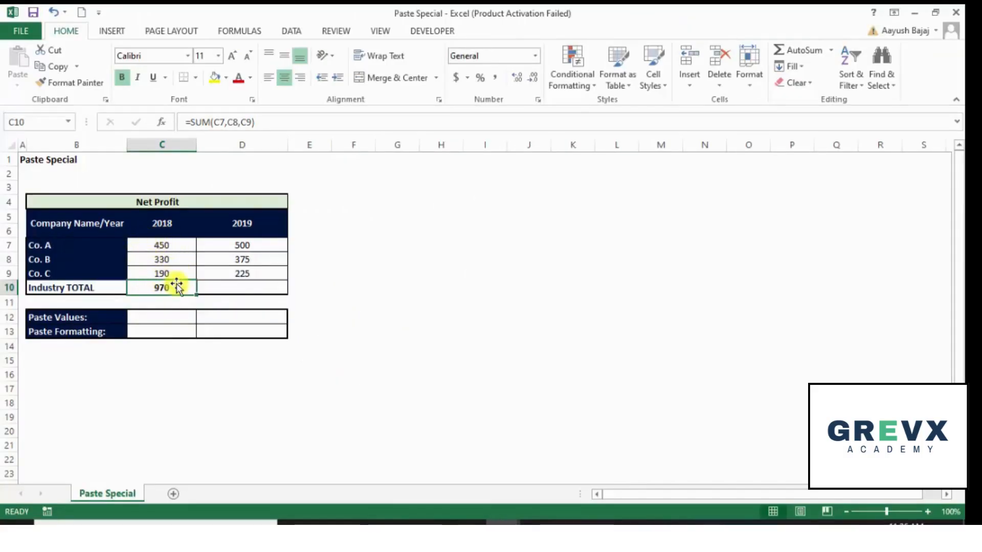
Enter =sum(D7:D9) in the 2019 Industry TOTAL cell by selecting the range D7 to D9
{"action": "key", "text": "Right"}
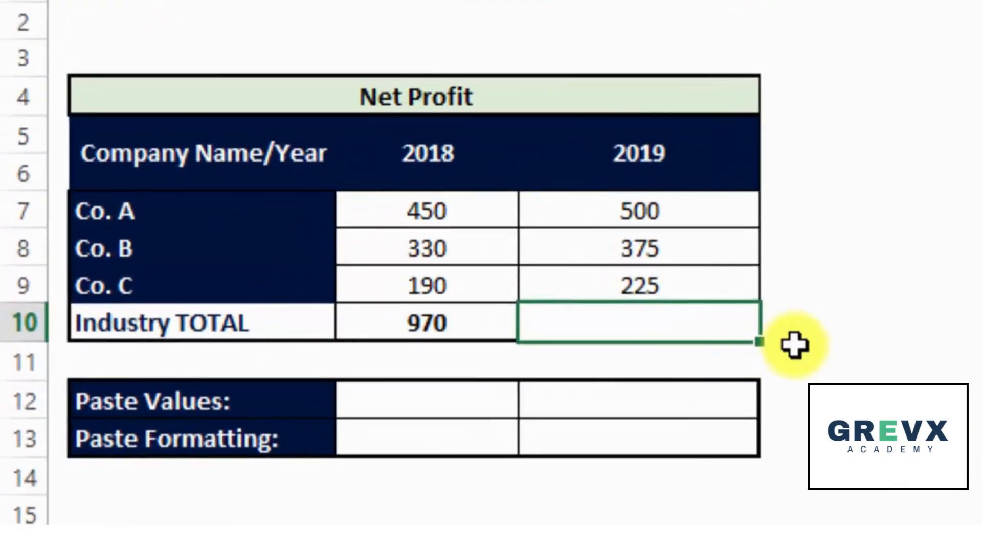
{"action": "type", "text": "=sum"}
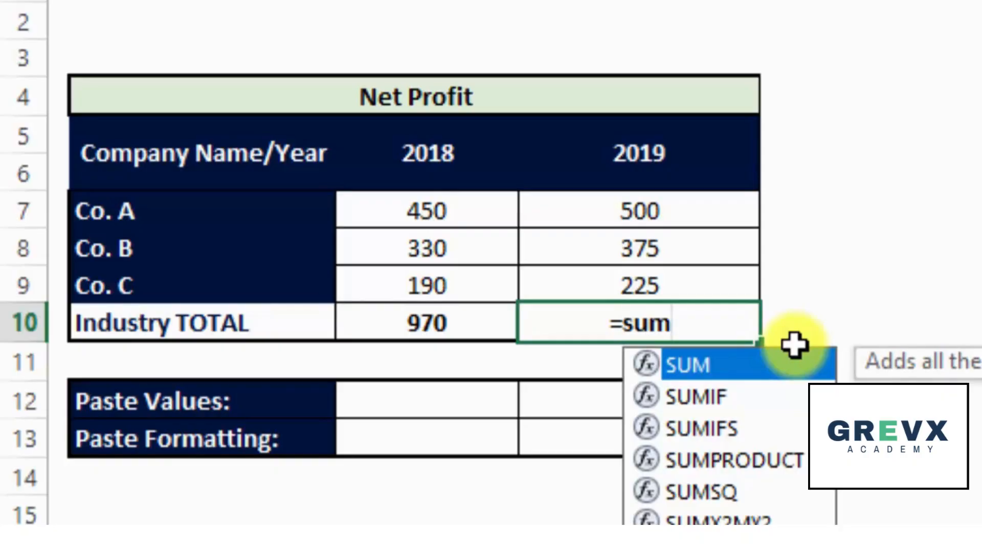
{"action": "type", "text": "("}
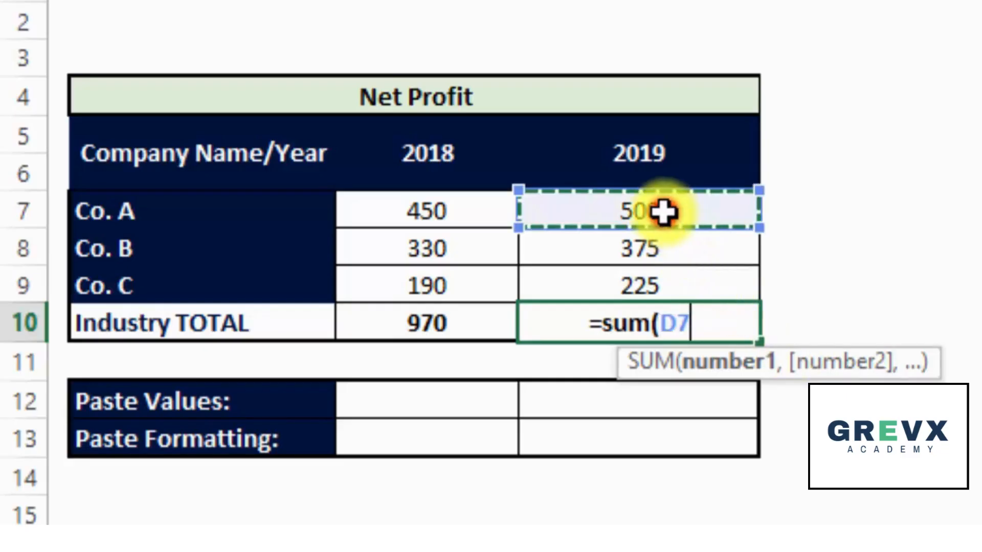
{"action": "left_click_drag", "start_coordinate": [663, 212], "coordinate": [656, 281]}
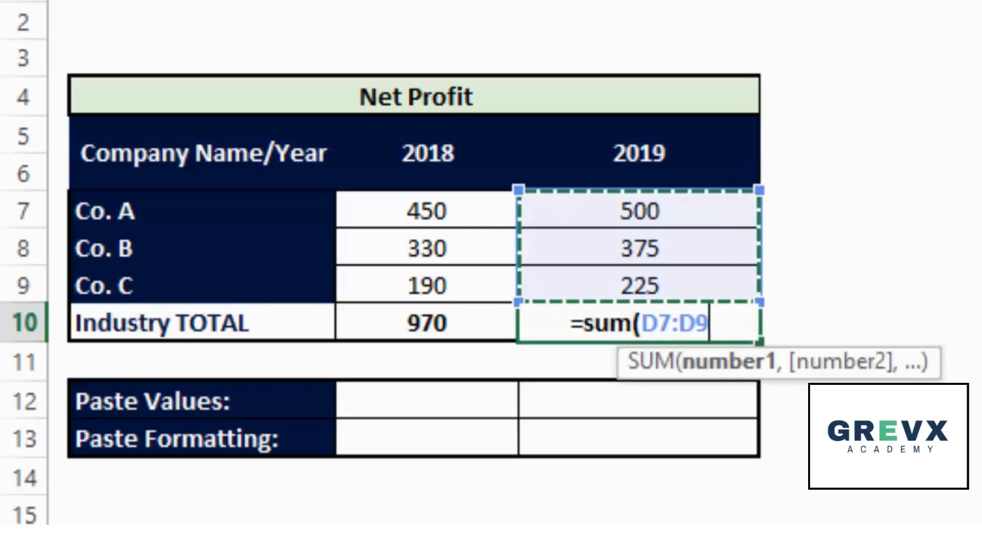
{"action": "type", "text": ")"}
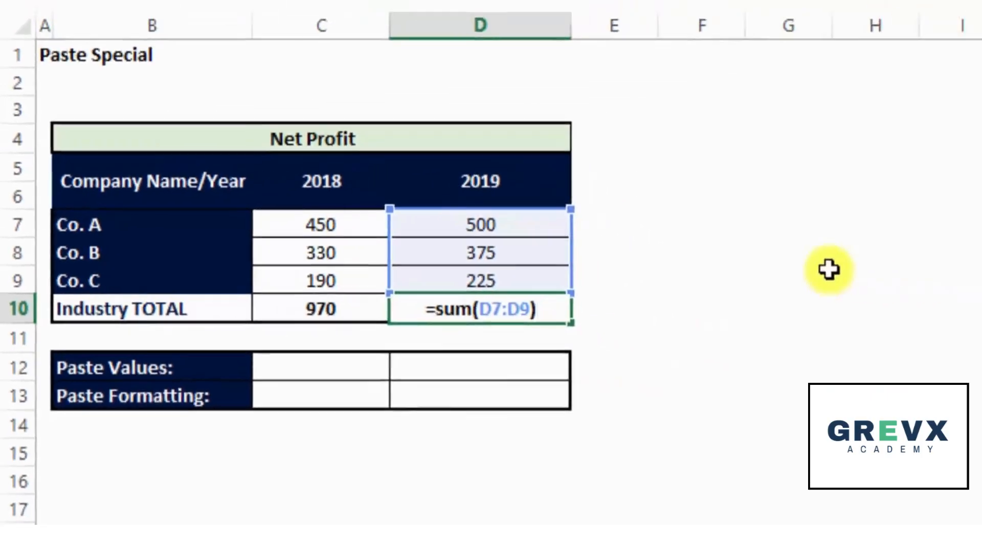
{"action": "key", "text": "Return"}
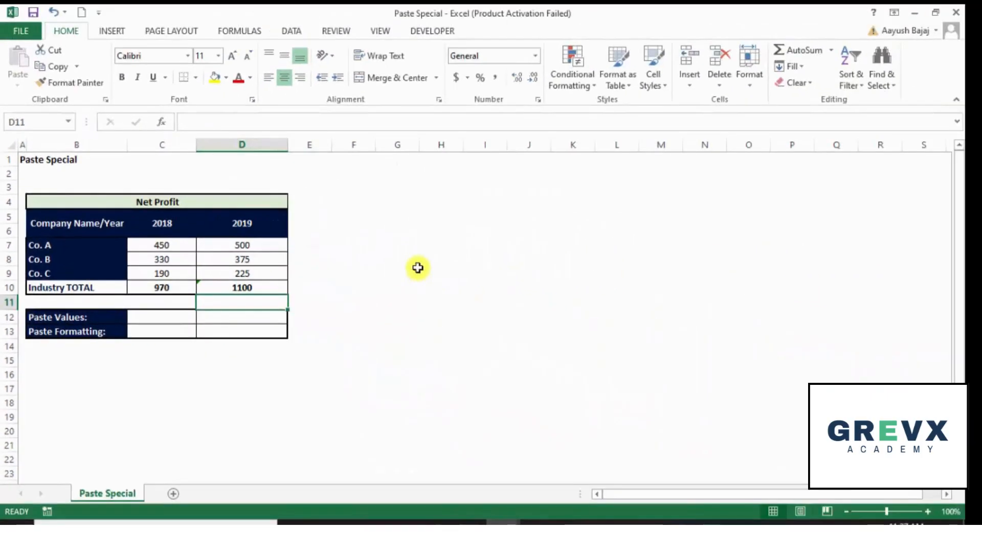
Compare the formulas of the 2018 and 2019 Industry TOTAL cells
{"action": "key", "text": "Up"}
{"action": "key", "text": "Left"}
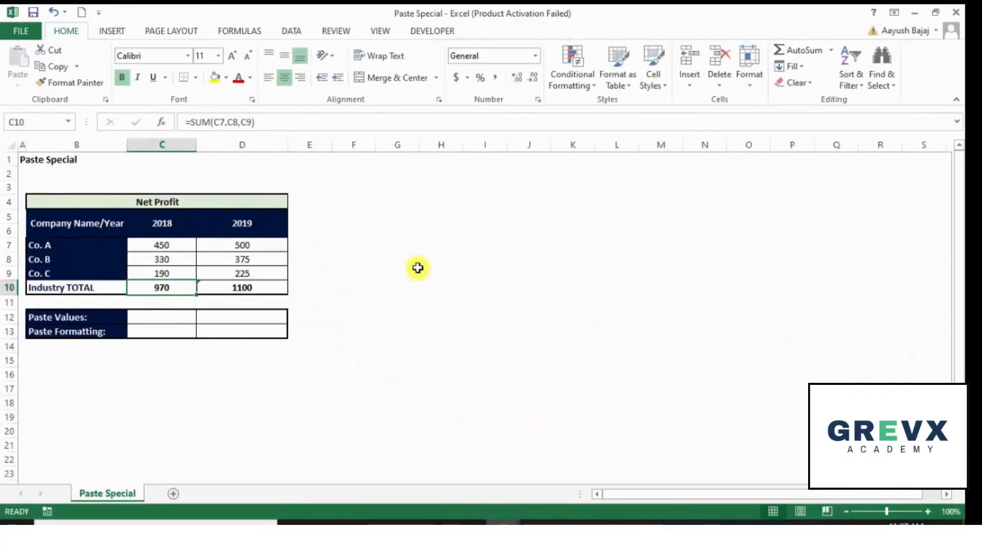
{"action": "key", "text": "Right"}
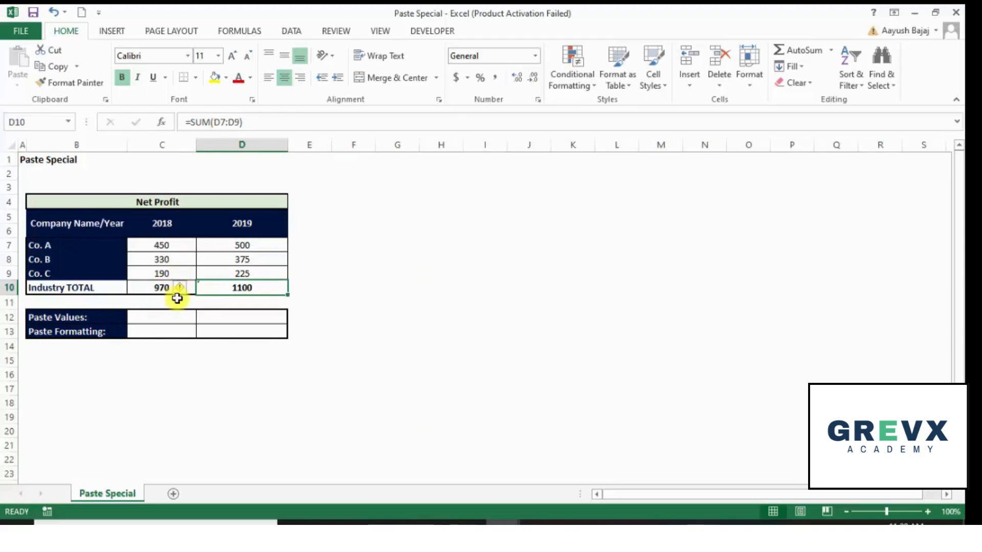
{"action": "mouse_move", "coordinate": [194, 288]}
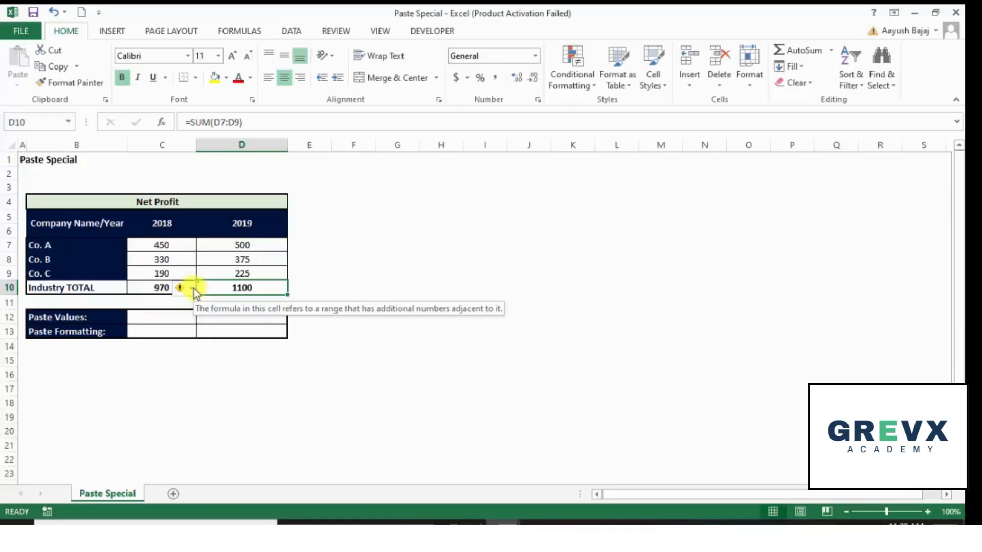
{"action": "key", "text": "F2"}
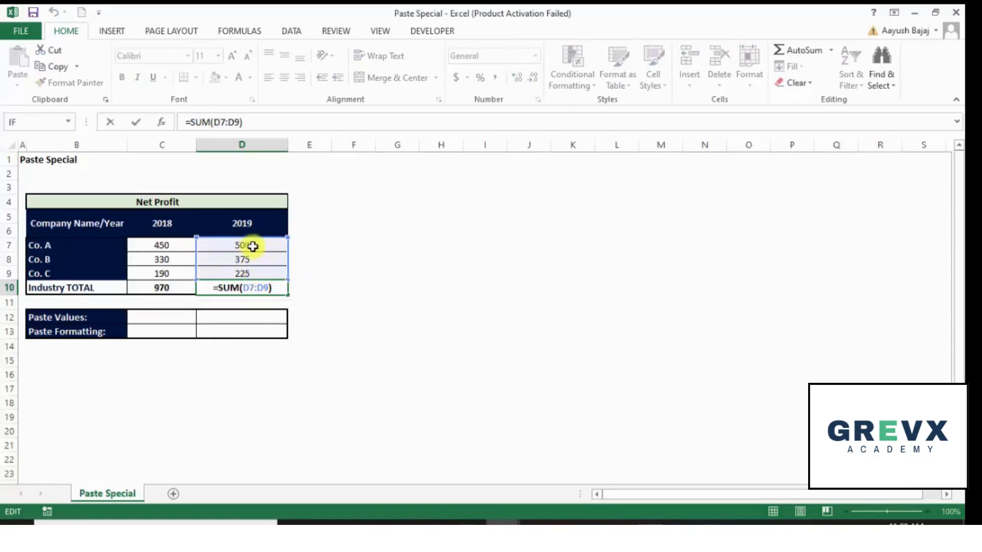
Ignore the error flag on the 2019 Industry TOTAL cell
{"action": "key", "text": "Escape"}
{"action": "key", "text": "Up"}
{"action": "key", "text": "Up"}
{"action": "key", "text": "Up"}
{"action": "key", "text": "Up"}
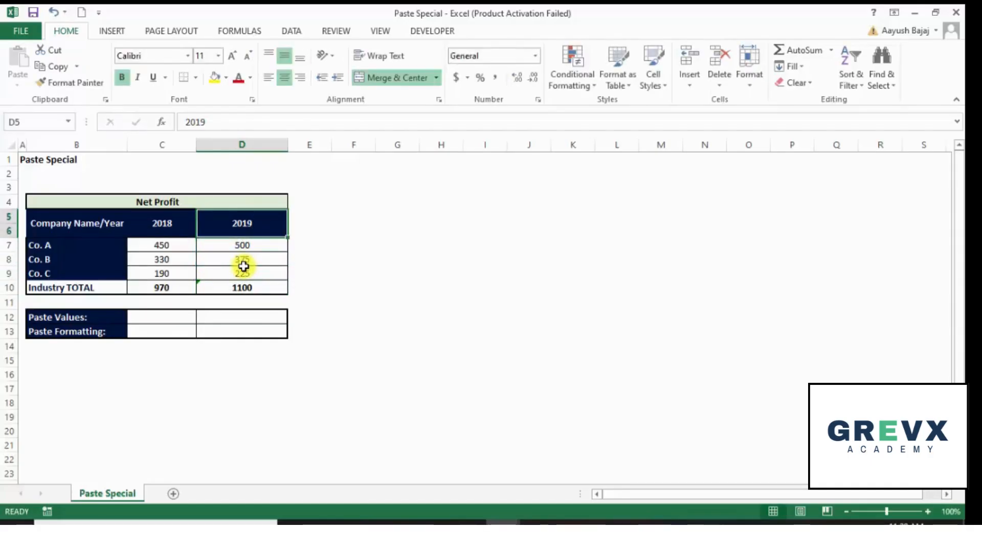
{"action": "key", "text": "Down"}
{"action": "key", "text": "Down"}
{"action": "key", "text": "Down"}
{"action": "key", "text": "Down"}
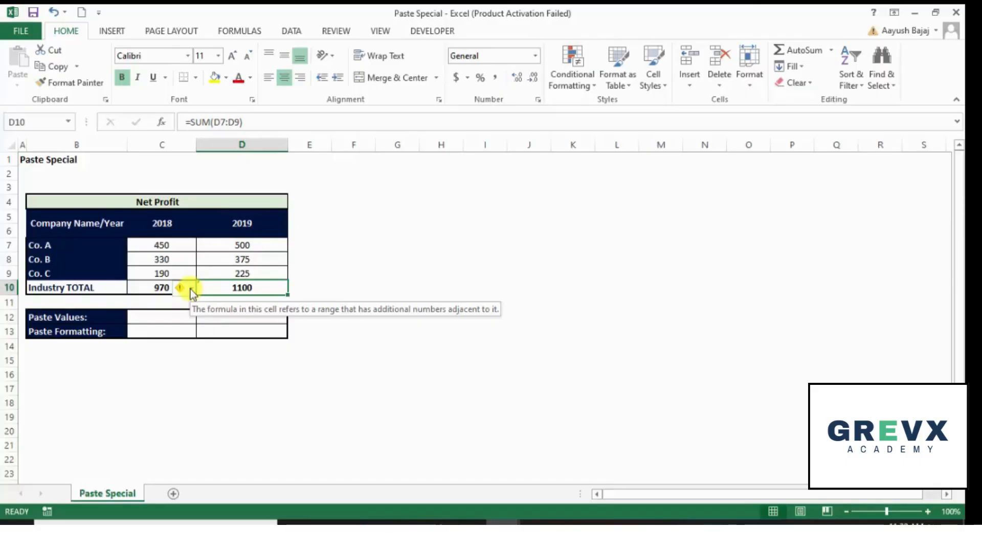
{"action": "left_click", "coordinate": [190, 290]}
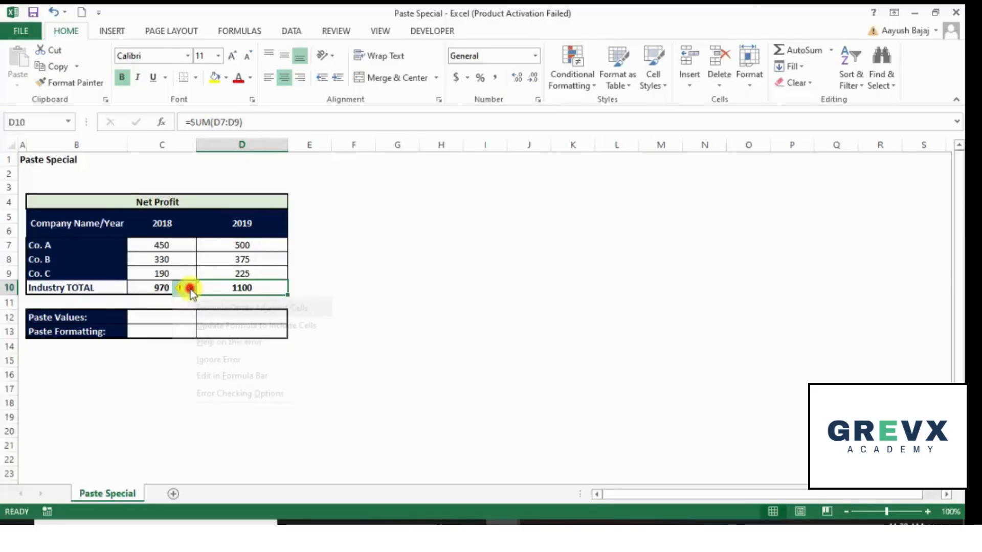
{"action": "left_click", "coordinate": [206, 362]}
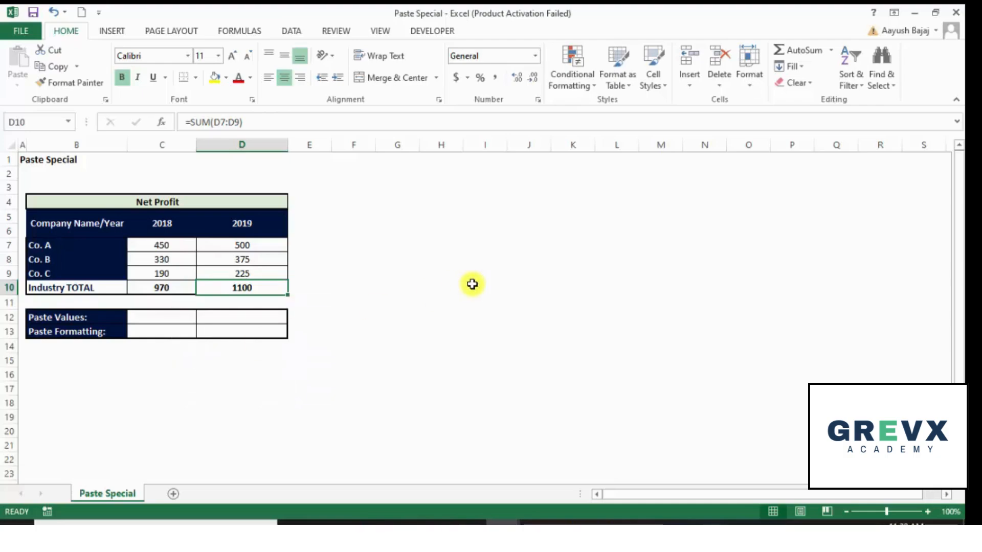
Toggle edit mode on the 2019 Industry TOTAL cell repeatedly to display its formula in the cell
{"action": "key", "text": "F2"}
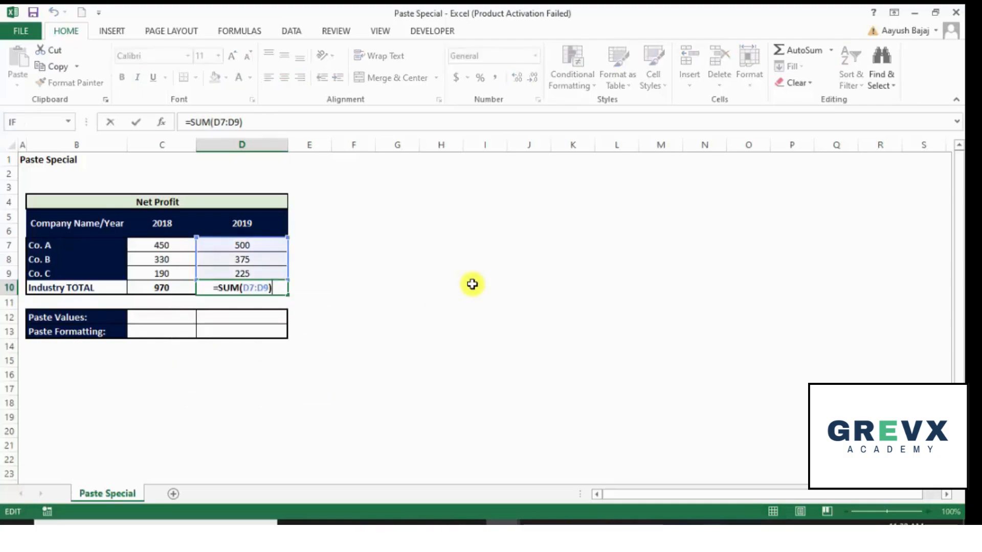
{"action": "key", "text": "Escape"}
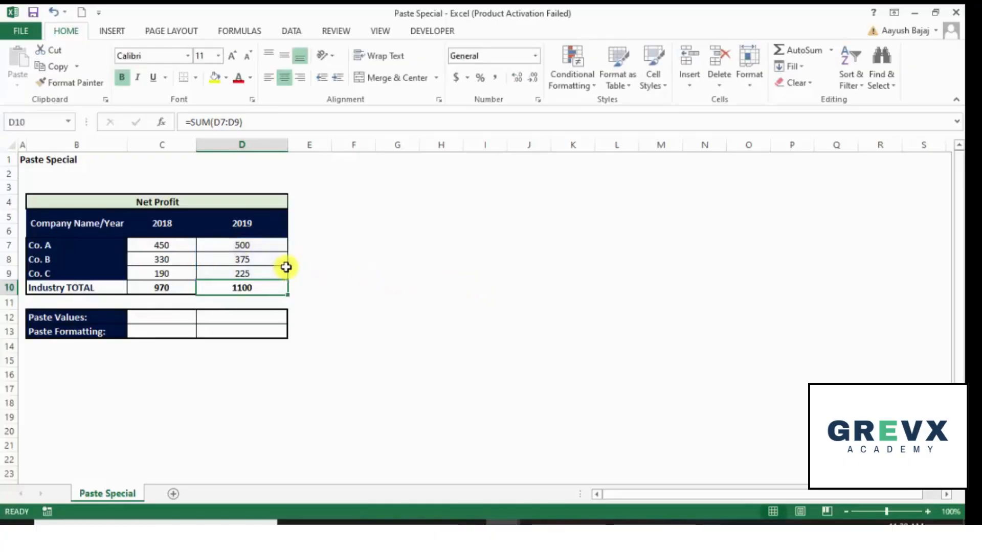
{"action": "key", "text": "F2"}
{"action": "key", "text": "Escape"}
{"action": "key", "text": "F2"}
{"action": "key", "text": "Escape"}
{"action": "key", "text": "F2"}
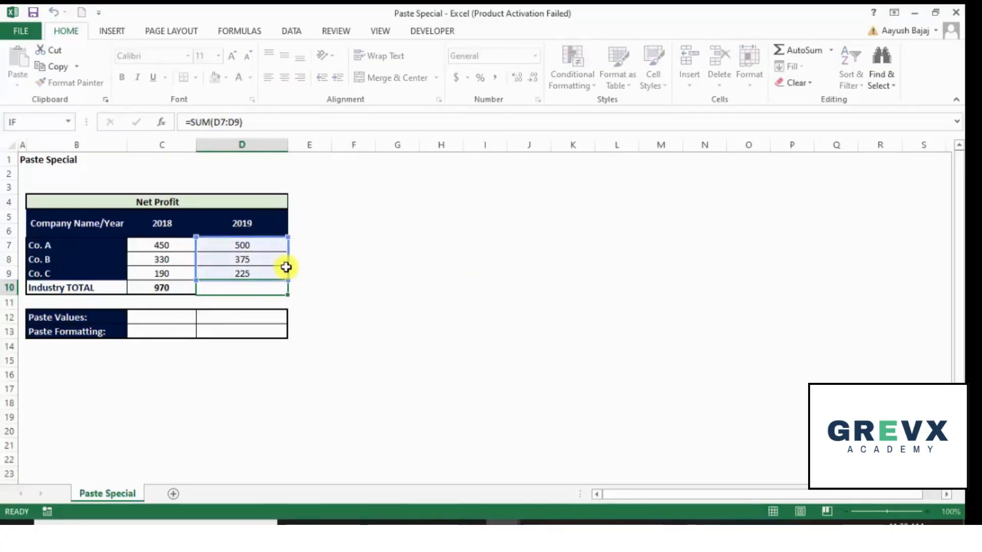
{"action": "key", "text": "Escape"}
{"action": "key", "text": "F2"}
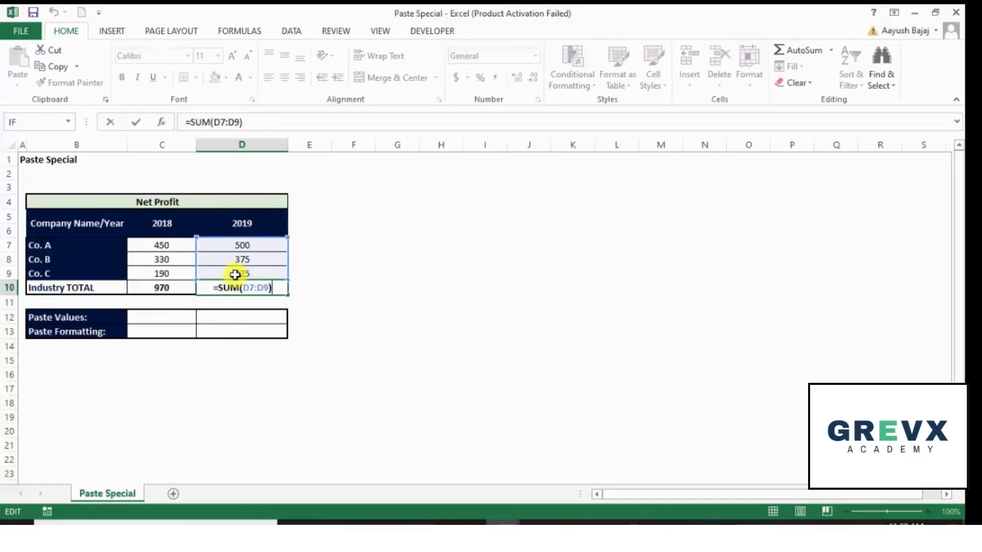
{"action": "key", "text": "Escape"}
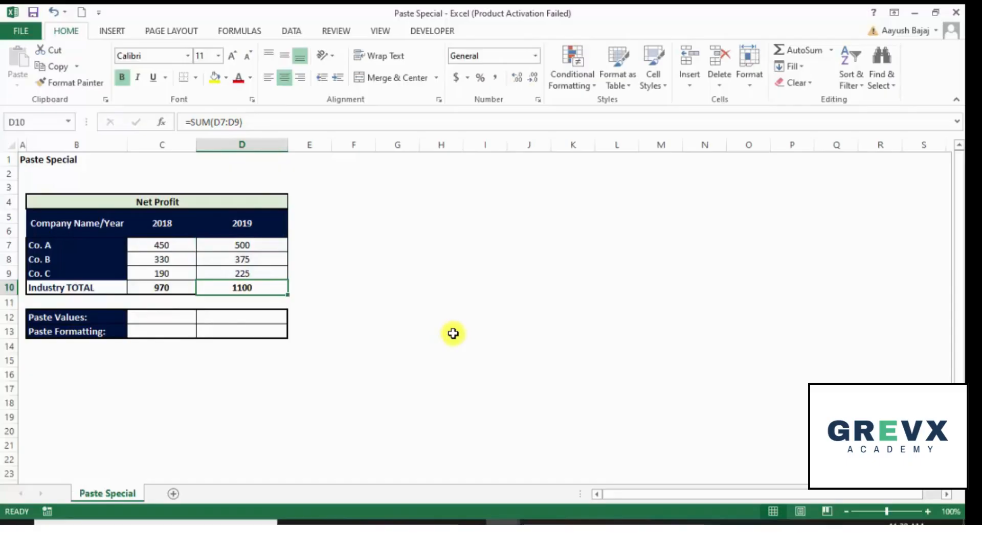
{"action": "key", "text": "F2"}
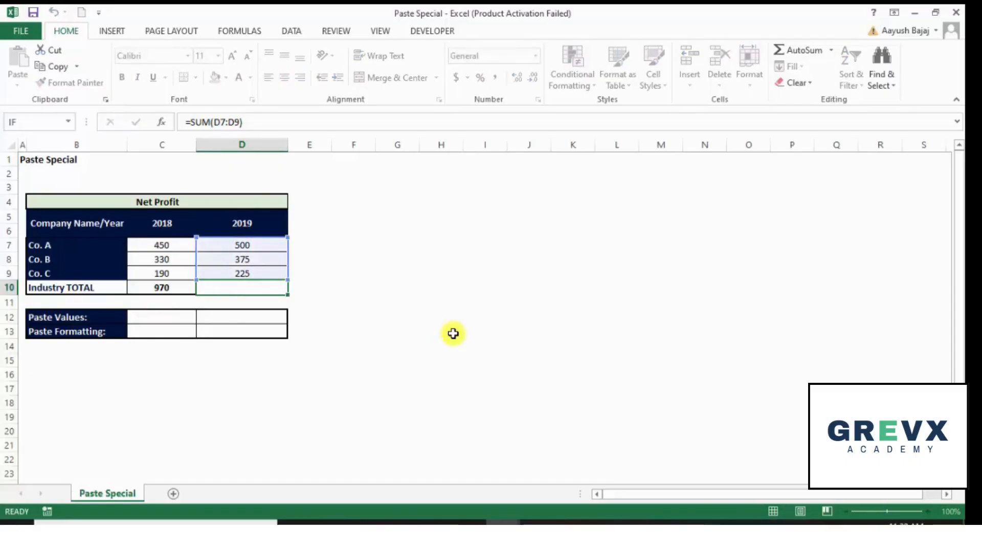
{"action": "key", "text": "Escape"}
{"action": "key", "text": "F2"}
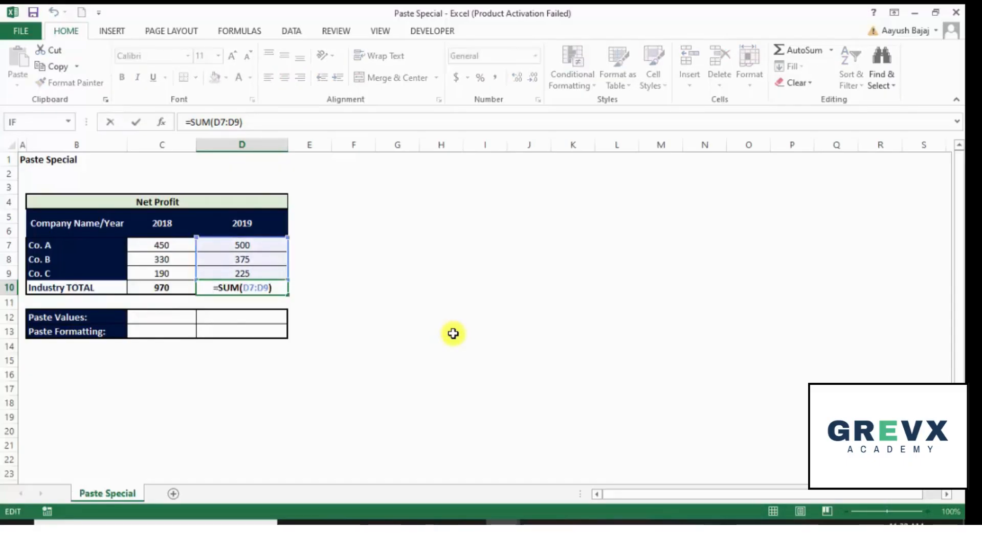
{"action": "key", "text": "Escape"}
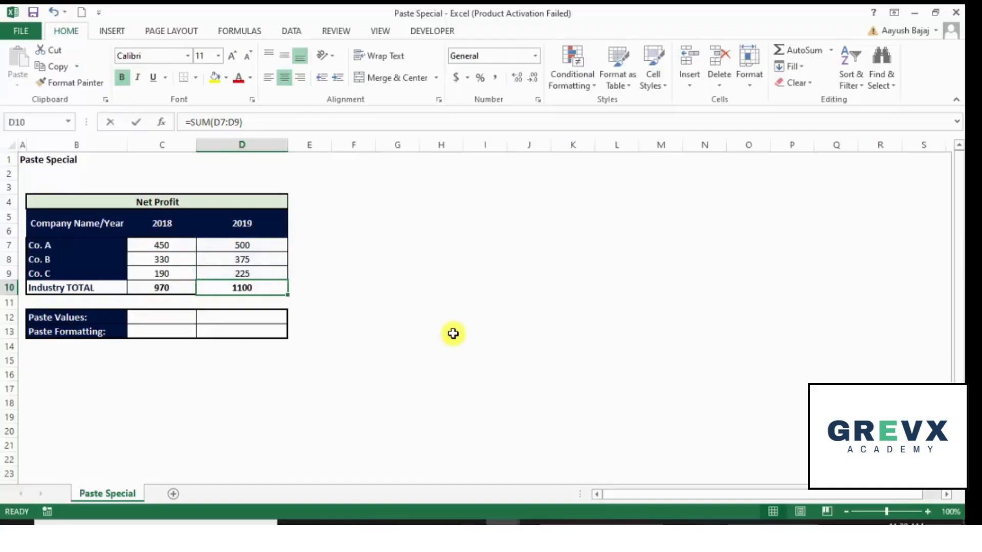
{"action": "key", "text": "F2"}
{"action": "key", "text": "Escape"}
{"action": "key", "text": "F2"}
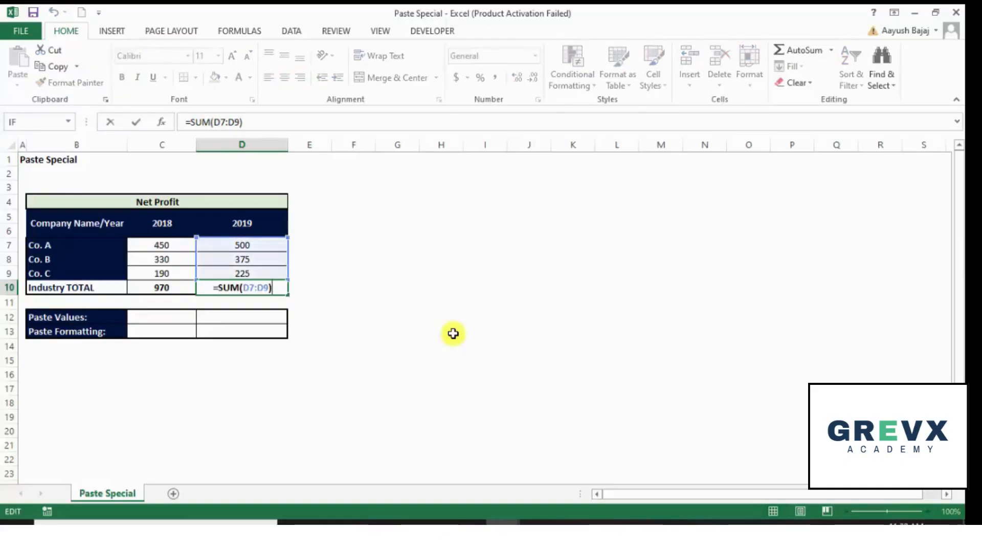
{"action": "key", "text": "Escape"}
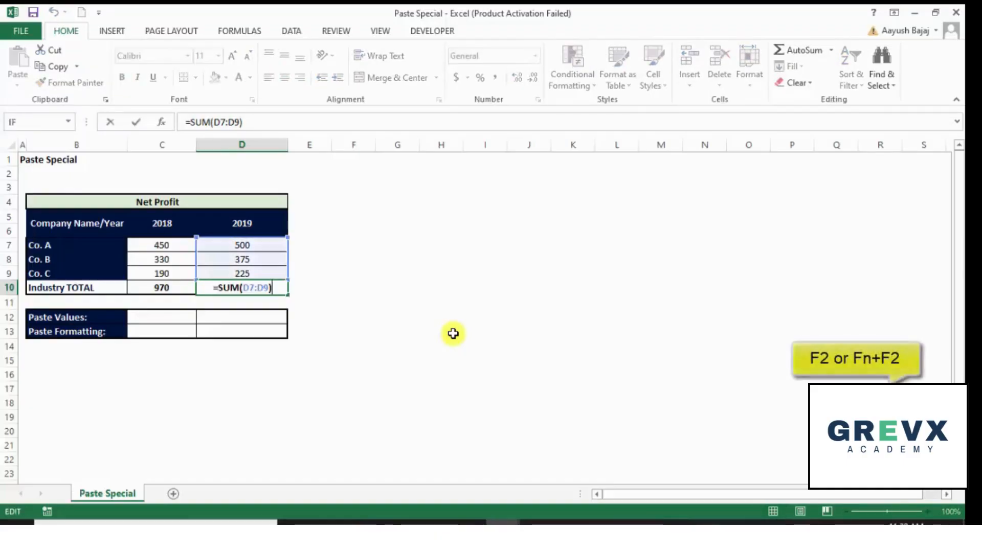
{"action": "key", "text": "F2"}
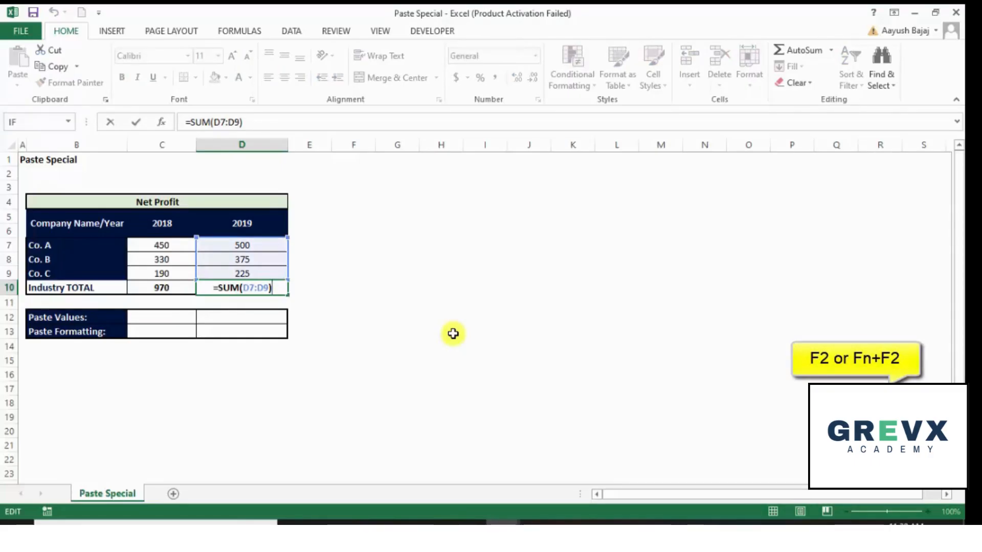
{"action": "key", "text": "Escape"}
{"action": "key", "text": "F2"}
{"action": "key", "text": "Escape"}
{"action": "key", "text": "F2"}
{"action": "key", "text": "Escape"}
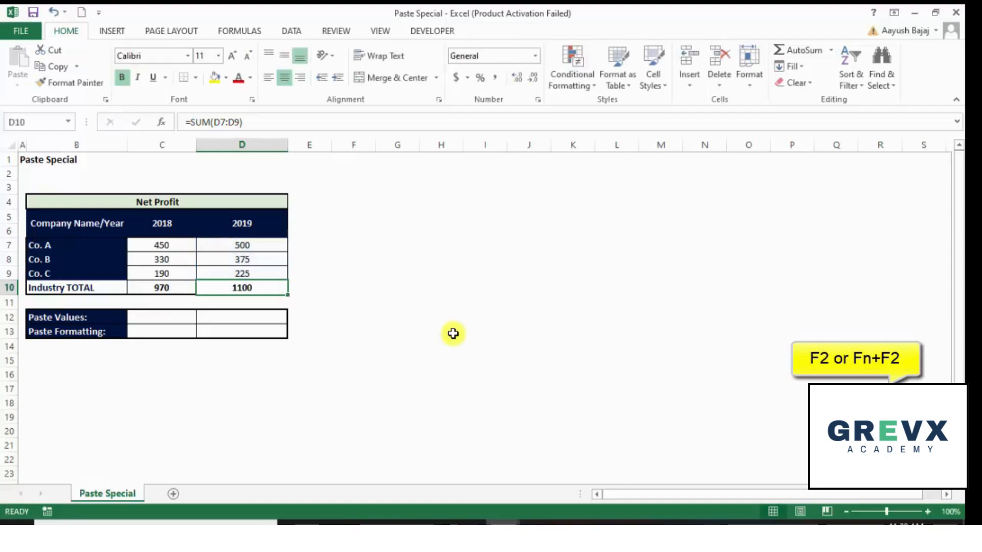
{"action": "key", "text": "F2"}
{"action": "key", "text": "Escape"}
{"action": "key", "text": "F2"}
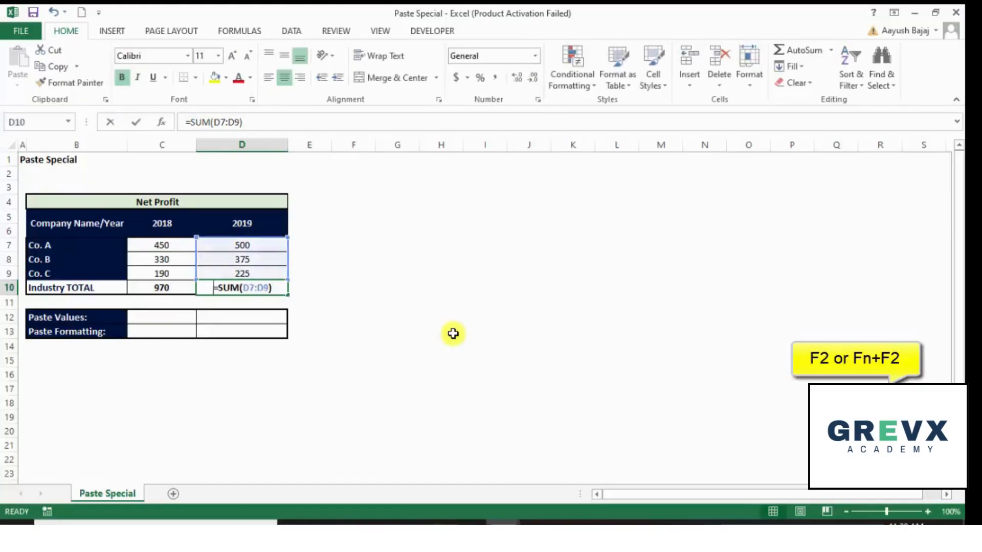
{"action": "key", "text": "Escape"}
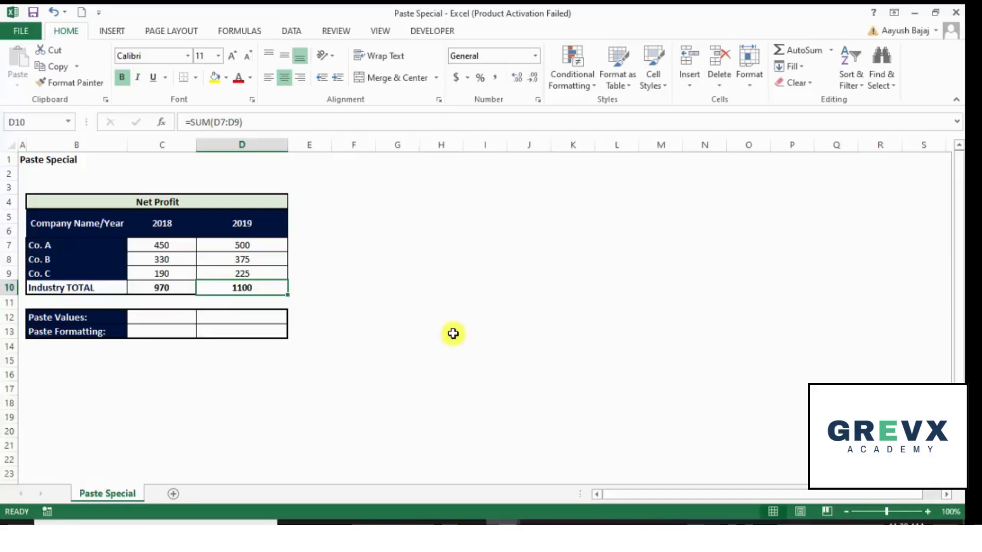
Examine the formula in the 2018 Industry TOTAL cell by opening it for editing
{"action": "key", "text": "Left"}
{"action": "key", "text": "Left"}
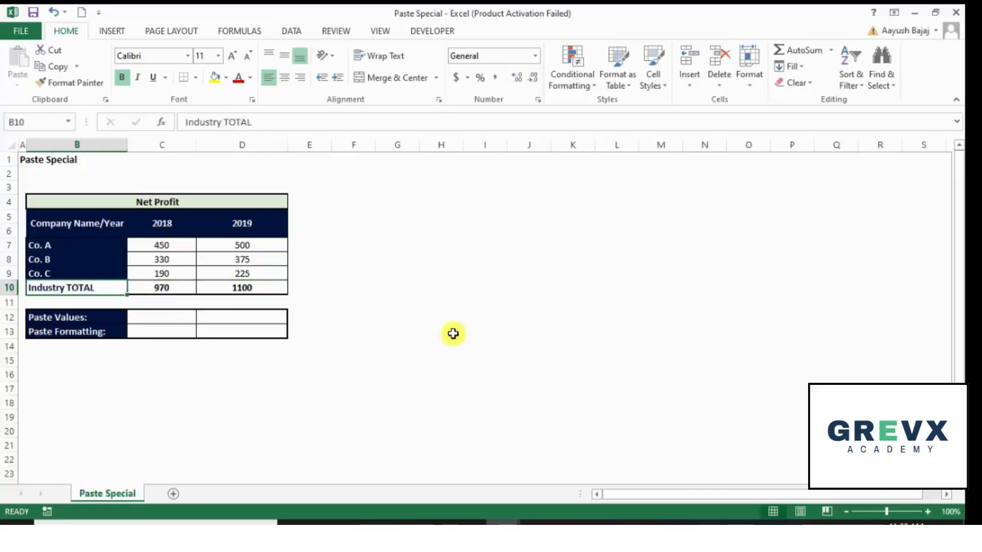
{"action": "key", "text": "Down"}
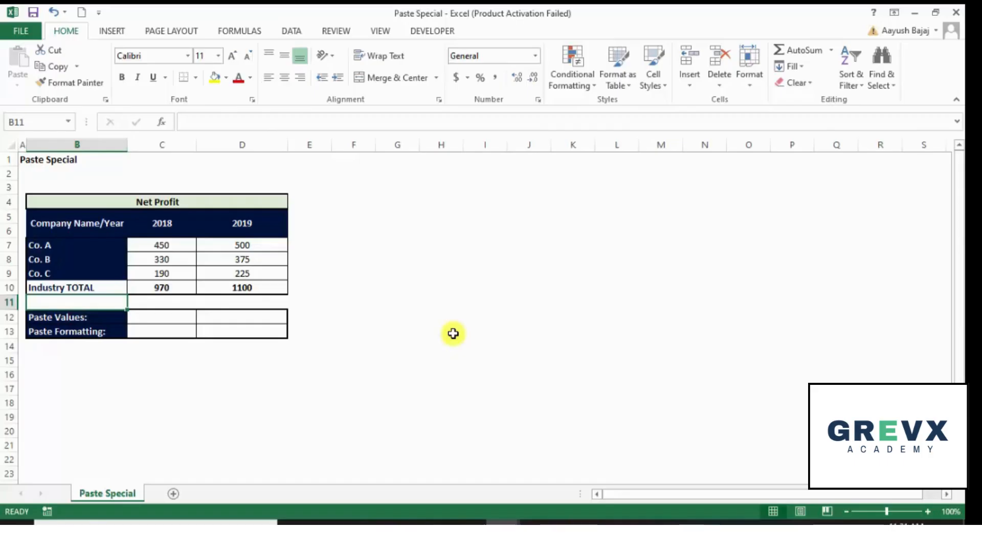
{"action": "key", "text": "Right"}
{"action": "key", "text": "Up"}
{"action": "key", "text": "Up"}
{"action": "key", "text": "Down"}
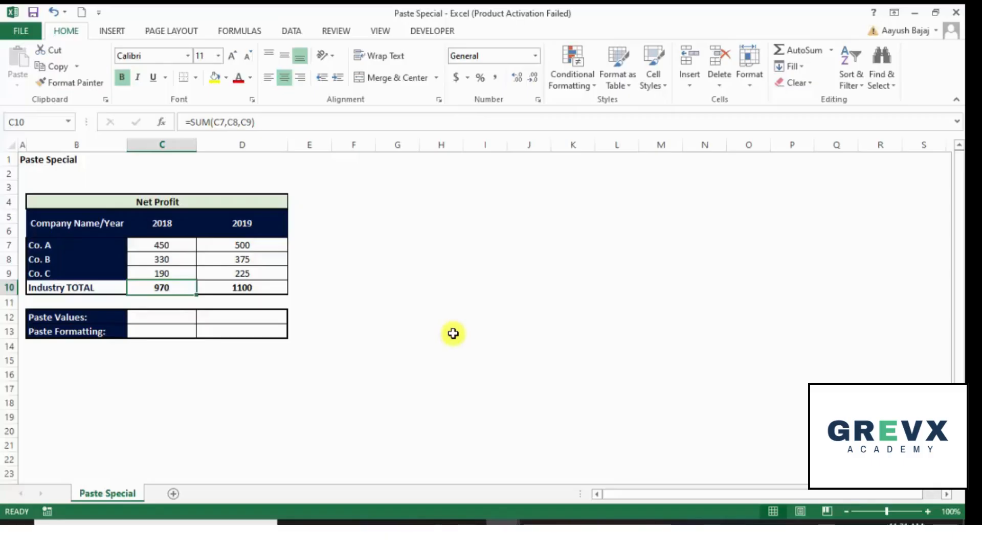
{"action": "key", "text": "Down"}
{"action": "key", "text": "Down"}
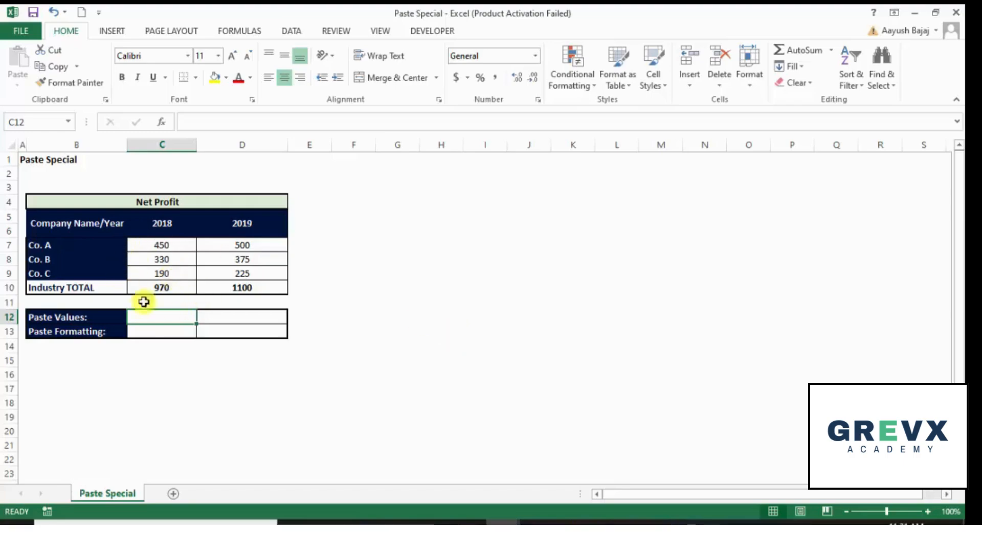
{"action": "left_click", "coordinate": [172, 289]}
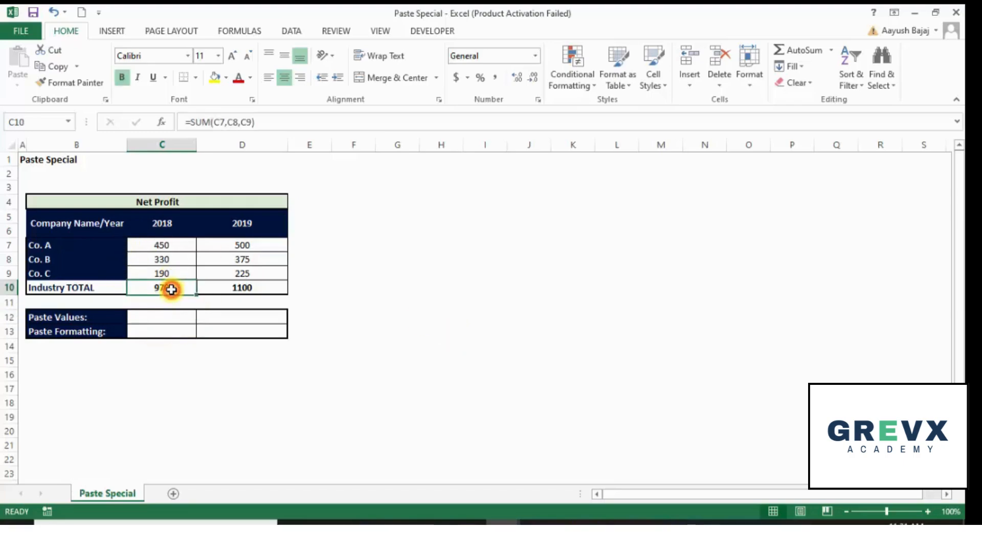
{"action": "double_click", "coordinate": [171, 288]}
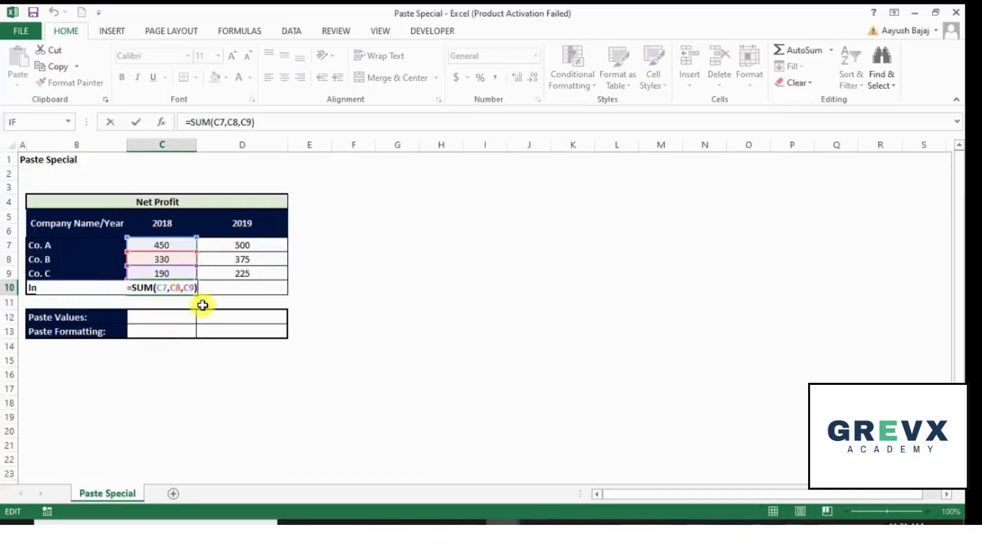
{"action": "key", "text": "Escape"}
{"action": "key", "text": "Down"}
{"action": "key", "text": "Down"}
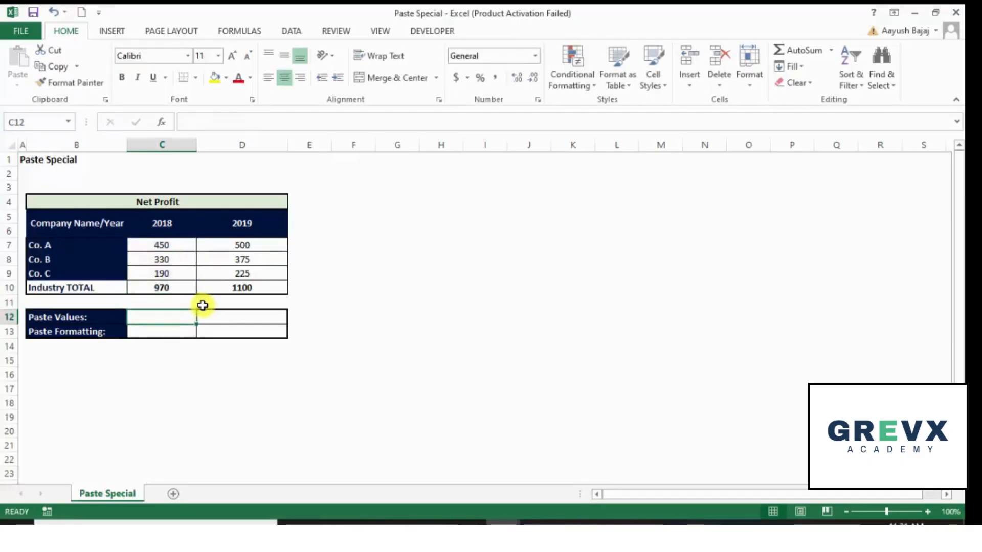
{"action": "key", "text": "Up"}
{"action": "key", "text": "Up"}
{"action": "key", "text": "Down"}
{"action": "key", "text": "Down"}
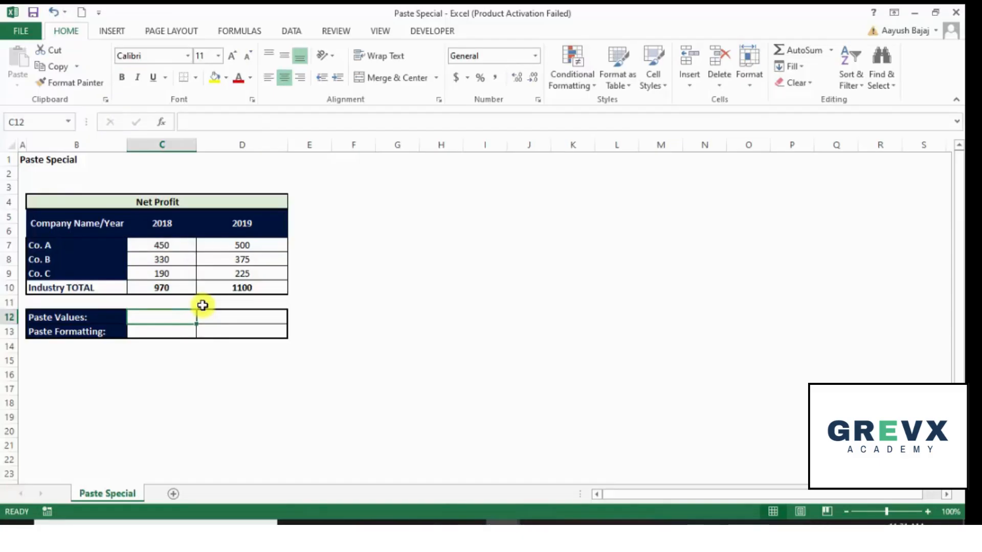
{"action": "type", "text": "970"}
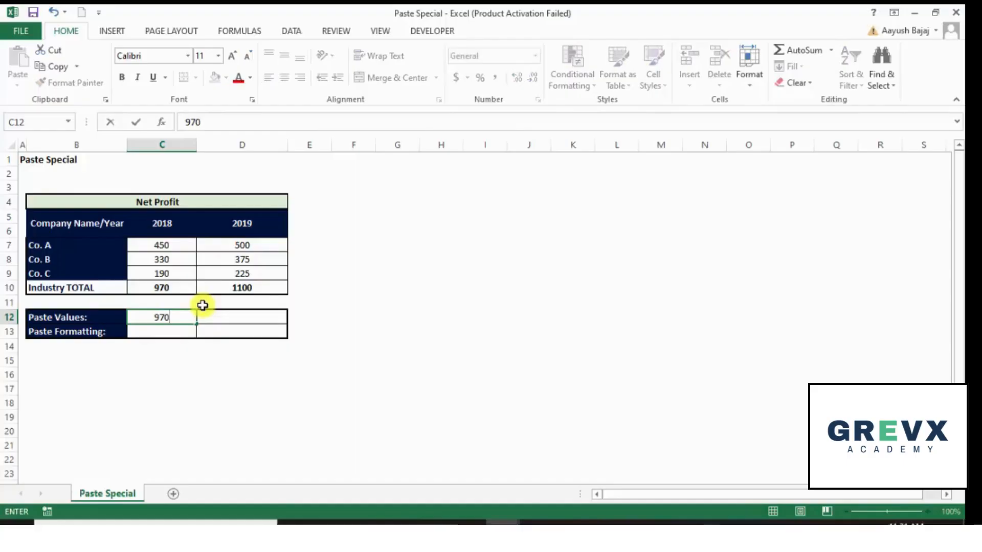
{"action": "key", "text": "Escape"}
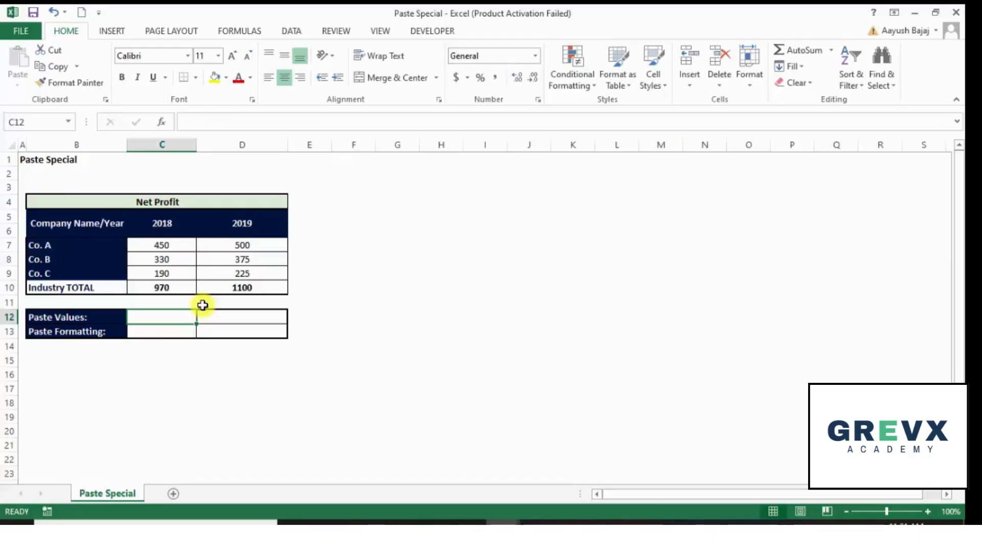
Copy the 2018 Industry TOTAL cell and paste it normally into the 2018 Paste Values cell
{"action": "key", "text": "Up"}
{"action": "key", "text": "Up"}
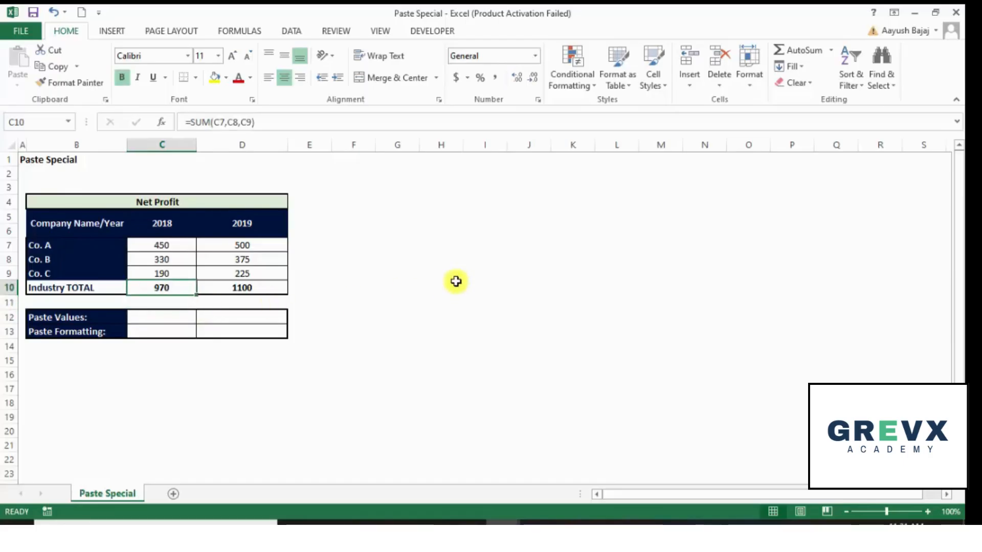
{"action": "key", "text": "ctrl+c"}
{"action": "key", "text": "Down"}
{"action": "key", "text": "Down"}
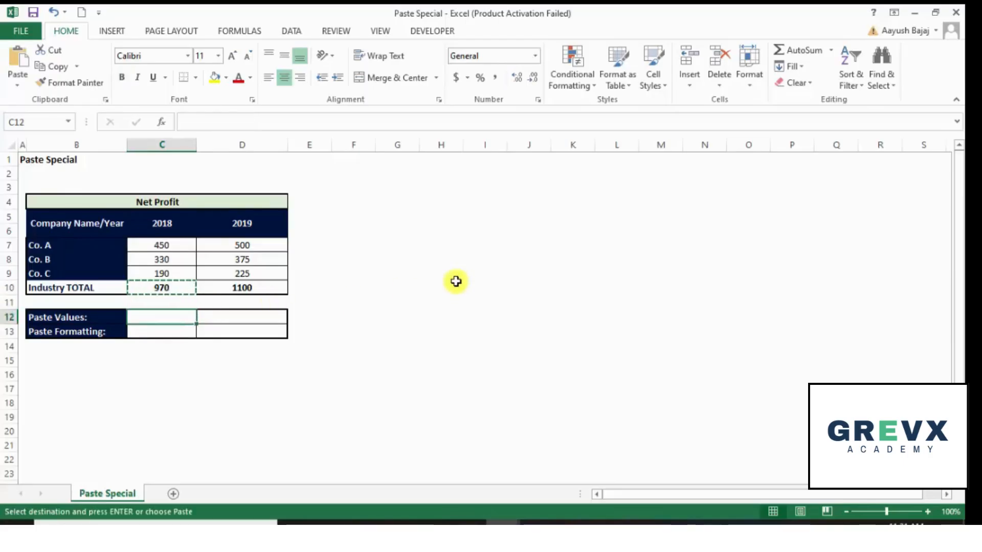
{"action": "key", "text": "ctrl+v"}
{"action": "key", "text": "Escape"}
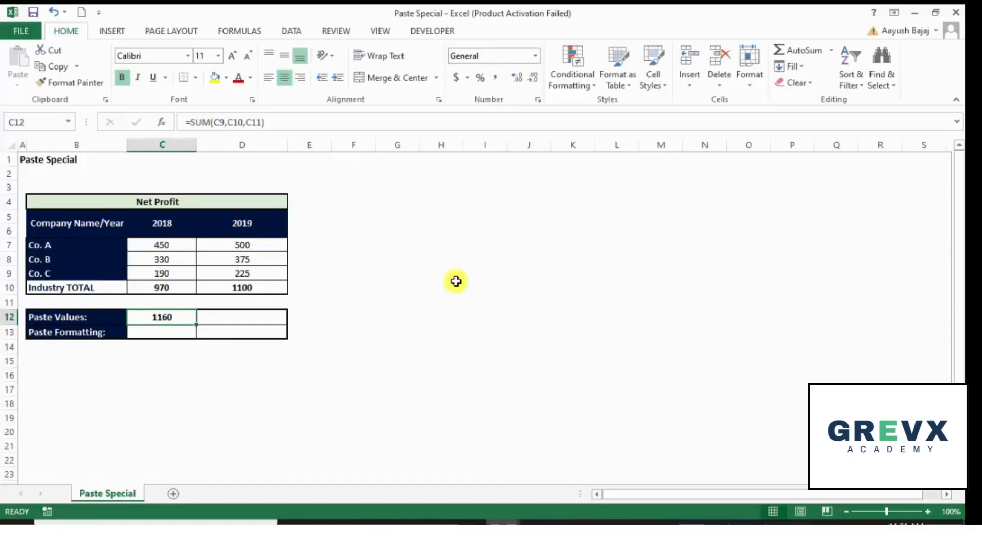
Inspect the pasted formula in the 2018 Paste Values cell and clear that cell
{"action": "key", "text": "F2"}
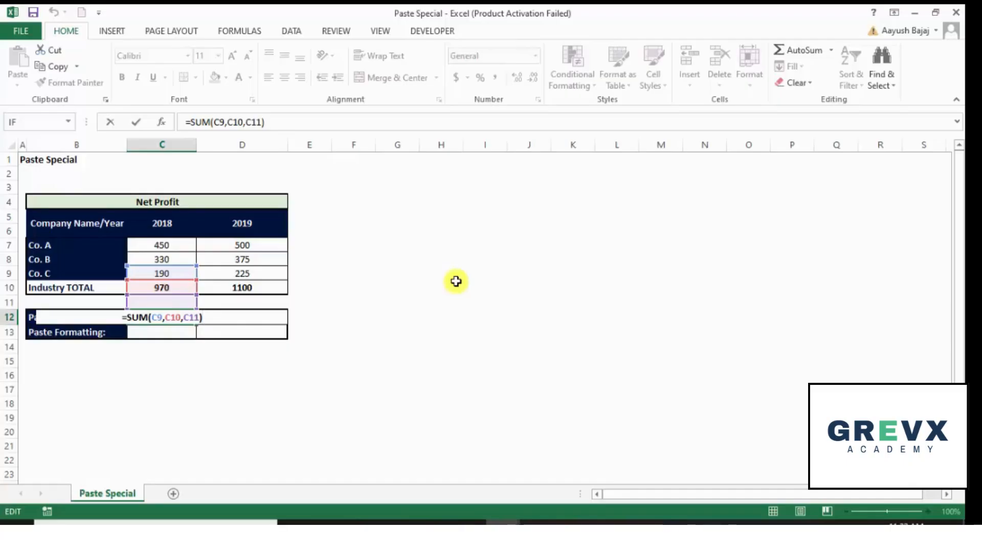
{"action": "key", "text": "ctrl+Return"}
{"action": "key", "text": "Delete"}
Copy the 2018 Industry TOTAL cell and use Paste Special with Values into the 2018 Paste Values cell
{"action": "key", "text": "Up"}
{"action": "key", "text": "Up"}
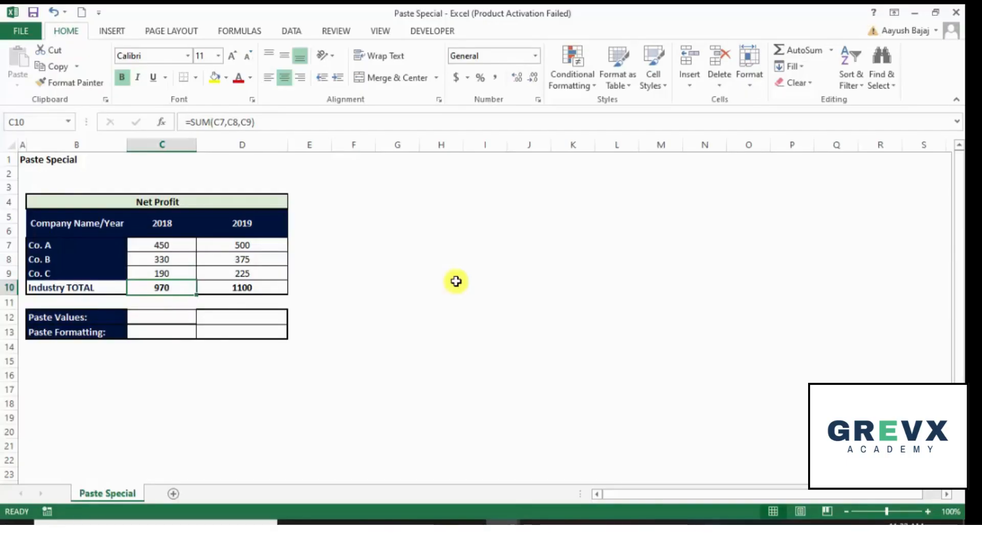
{"action": "key", "text": "ctrl+c"}
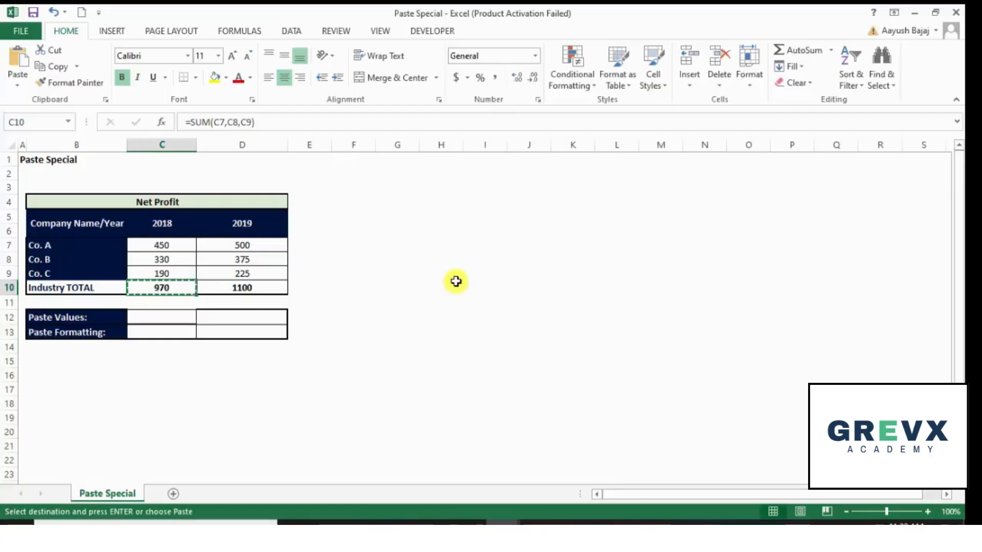
{"action": "key", "text": "Down"}
{"action": "key", "text": "Down"}
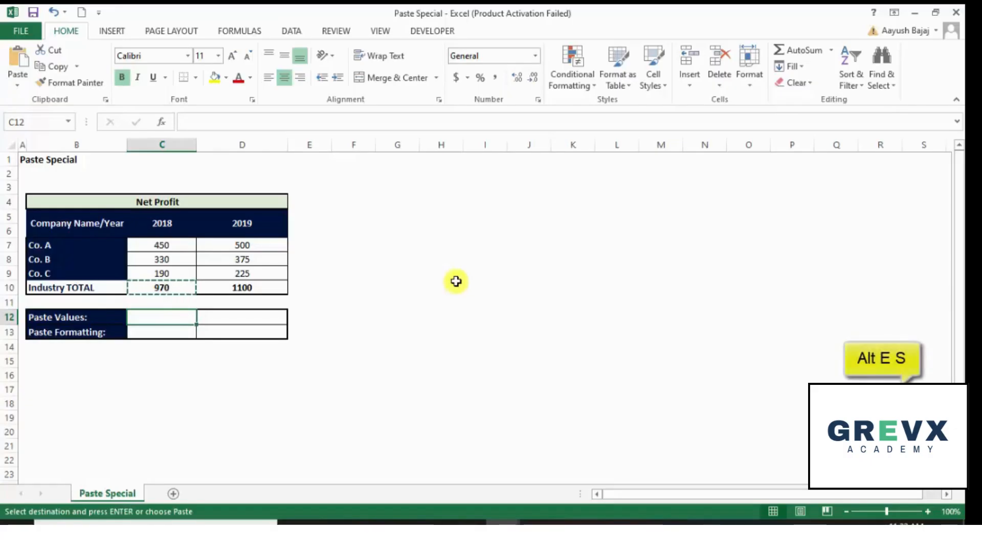
{"action": "key", "text": "alt"}
{"action": "key", "text": "e"}
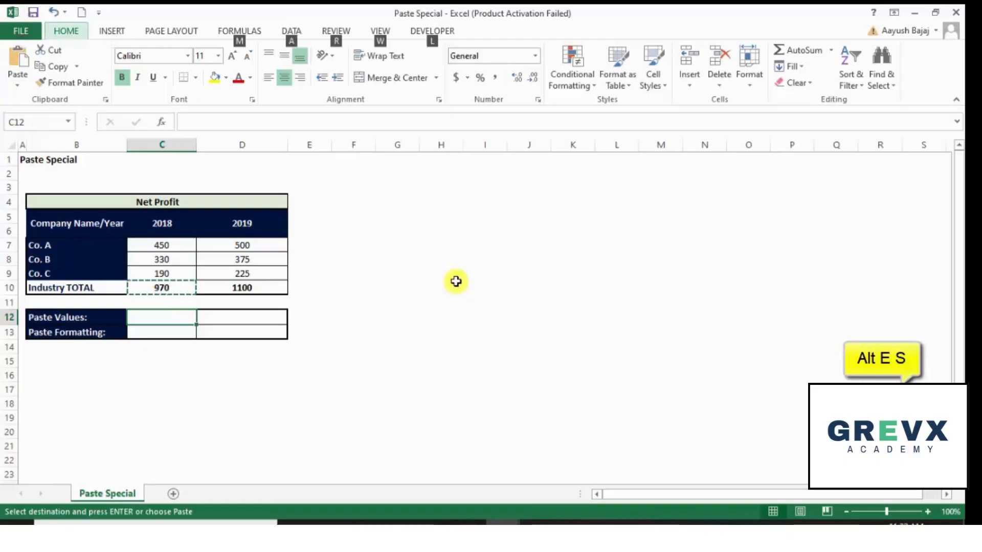
{"action": "key", "text": "s"}
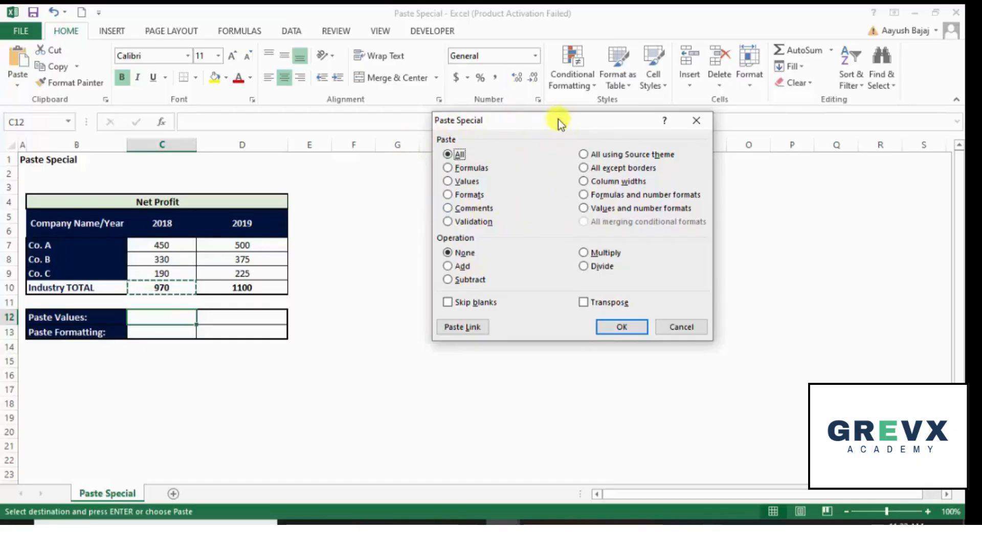
{"action": "left_click_drag", "start_coordinate": [557, 118], "coordinate": [517, 156]}
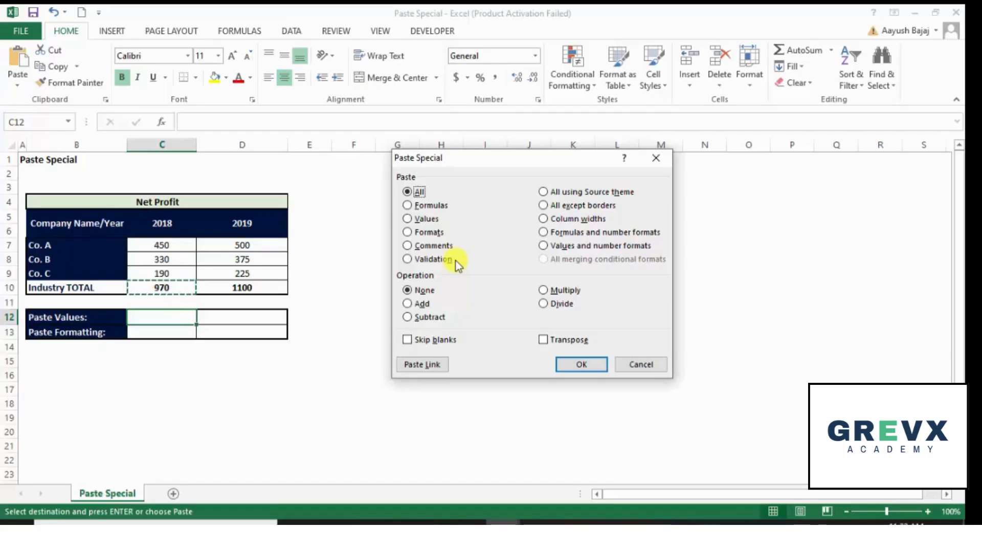
{"action": "left_click", "coordinate": [432, 205]}
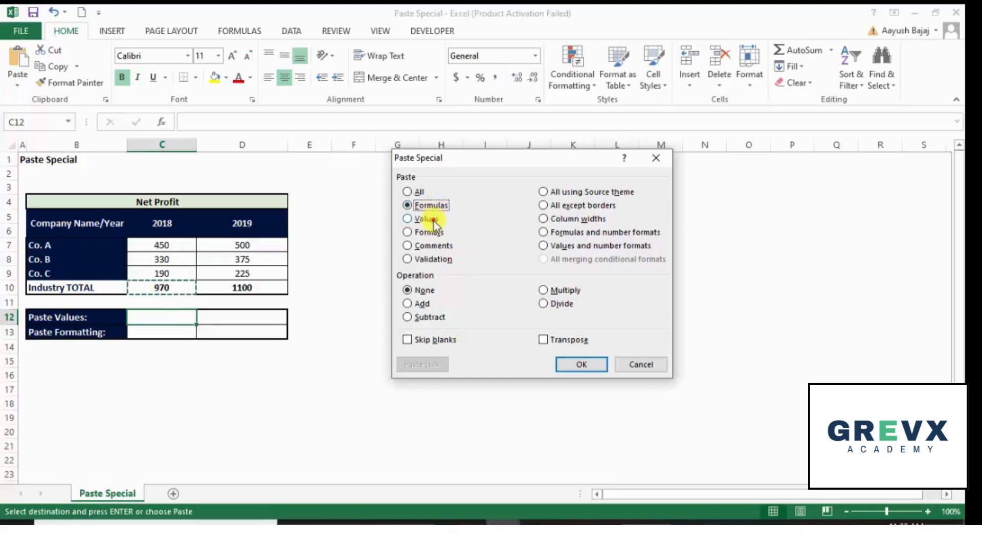
{"action": "left_click", "coordinate": [433, 221]}
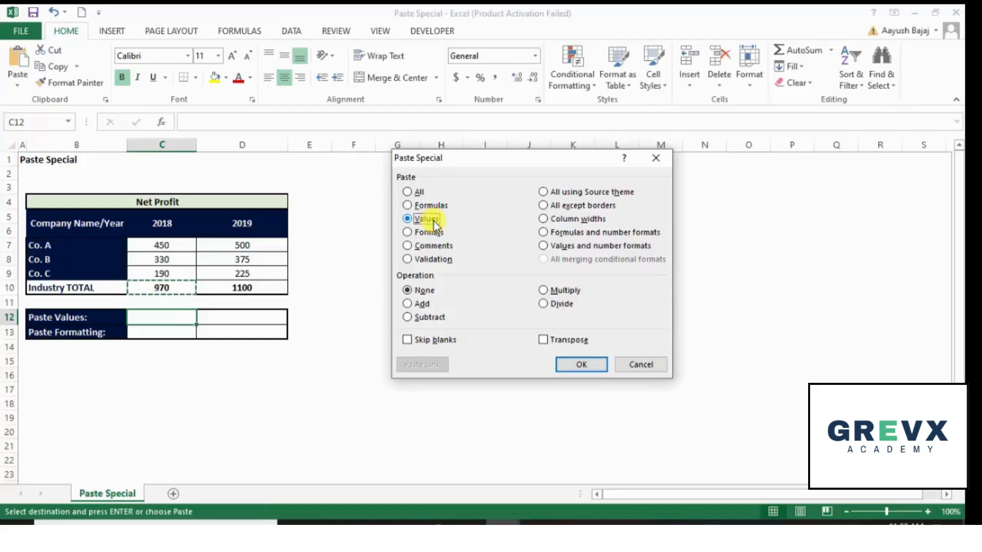
{"action": "left_click", "coordinate": [581, 365]}
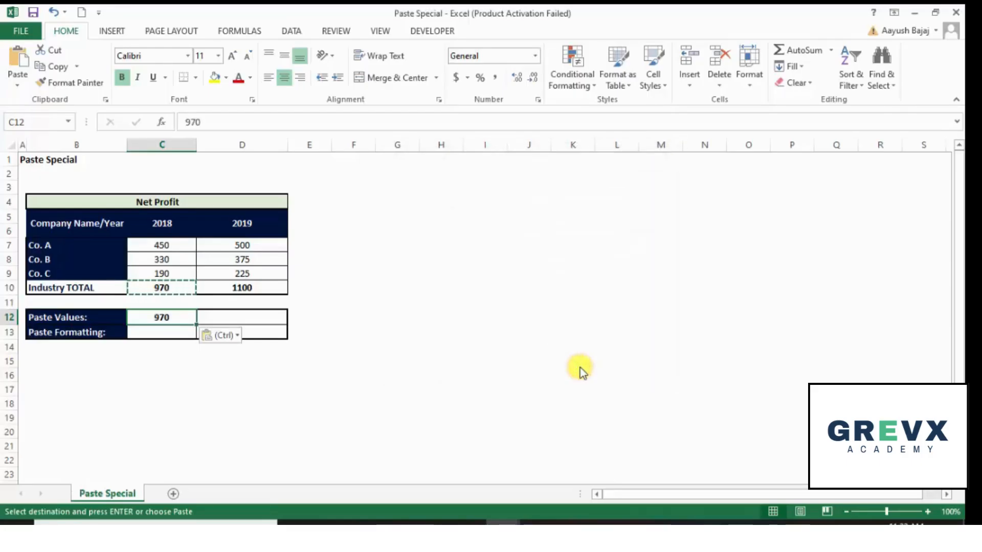
{"action": "key", "text": "Escape"}
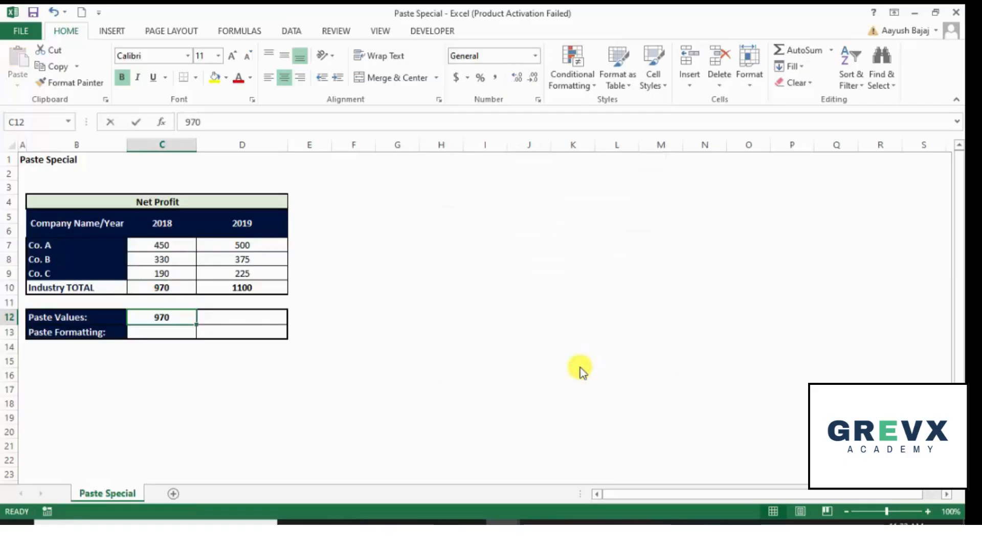
Compare the 2018 Paste Values cell with the 2018 Industry TOTAL formula by opening each for editing
{"action": "key", "text": "F2"}
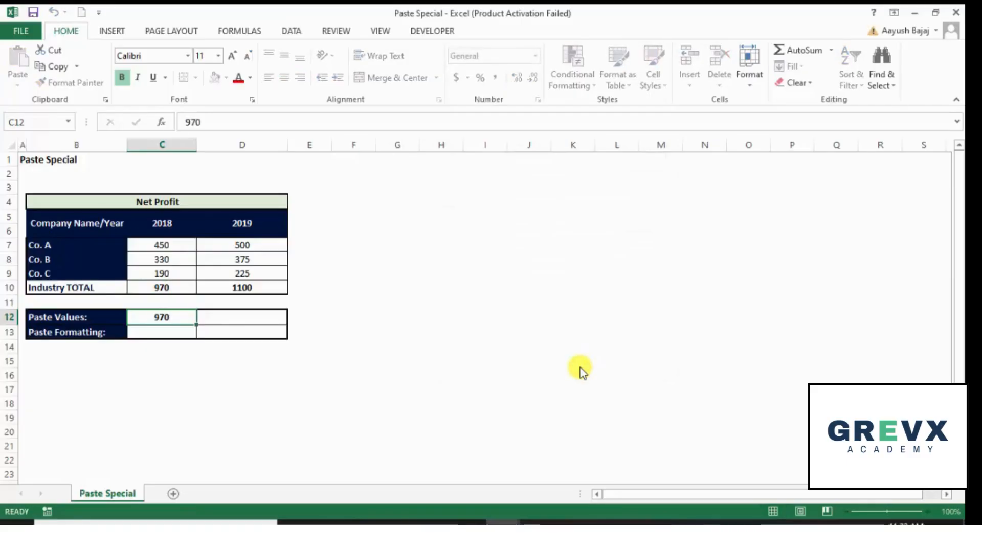
{"action": "key", "text": "Escape"}
{"action": "key", "text": "Up"}
{"action": "key", "text": "Up"}
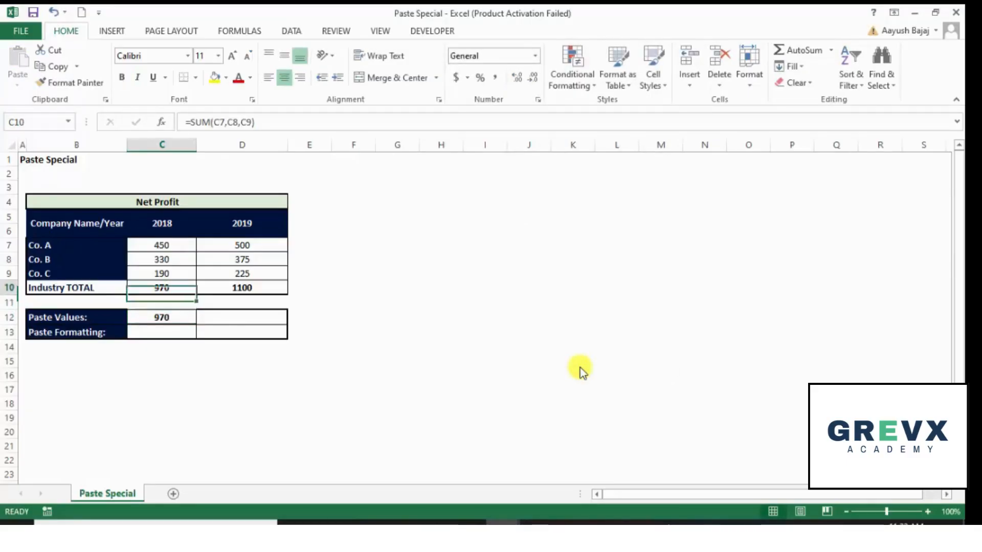
{"action": "key", "text": "F2"}
{"action": "key", "text": "Escape"}
{"action": "key", "text": "Down"}
{"action": "key", "text": "Down"}
{"action": "key", "text": "F2"}
{"action": "key", "text": "Escape"}
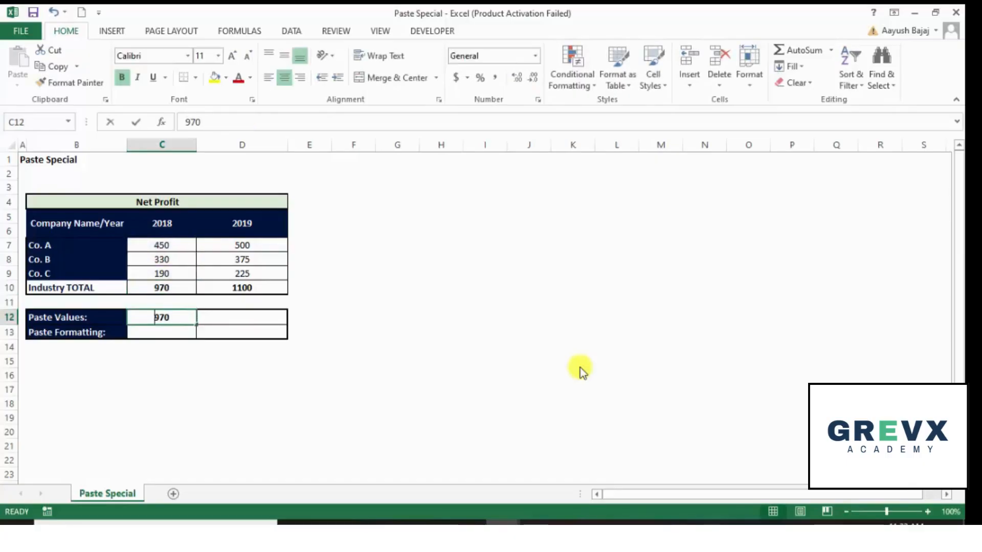
{"action": "key", "text": "F2"}
{"action": "key", "text": "Escape"}
{"action": "key", "text": "Up"}
{"action": "key", "text": "Up"}
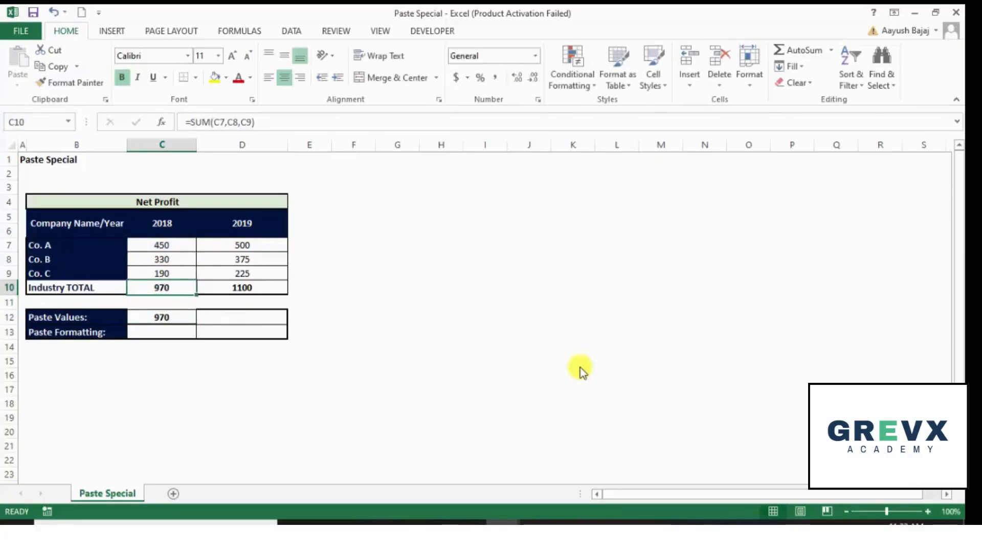
{"action": "key", "text": "Down"}
{"action": "key", "text": "Down"}
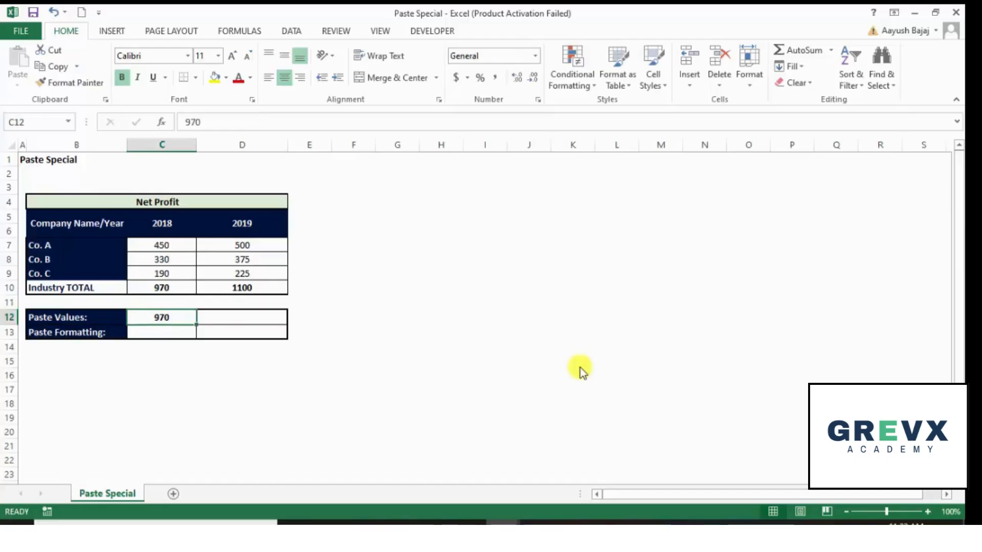
Paste the 2019 Industry TOTAL as a value into the 2019 Paste Values cell, then clear that cell
{"action": "key", "text": "Right"}
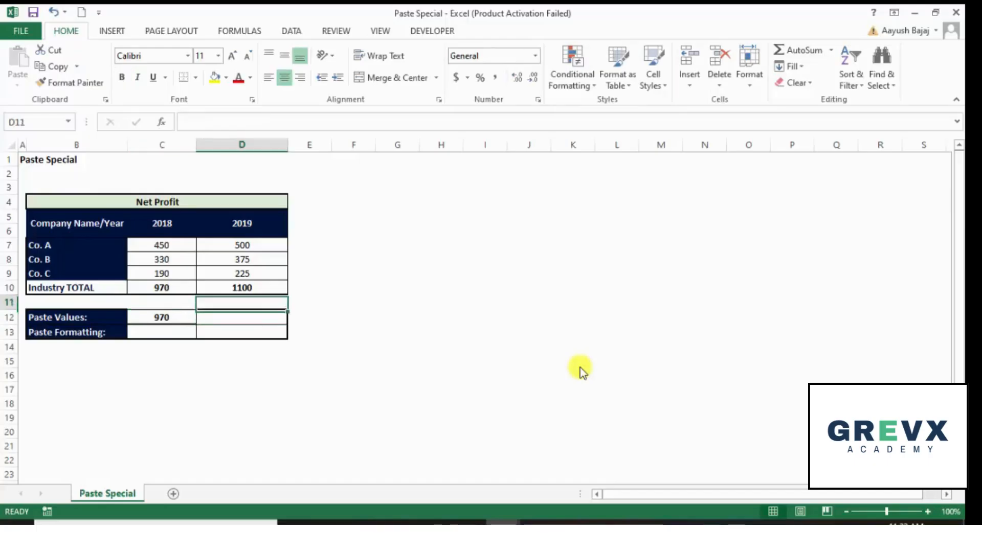
{"action": "key", "text": "Up"}
{"action": "key", "text": "Up"}
{"action": "key", "text": "Up"}
{"action": "key", "text": "Down"}
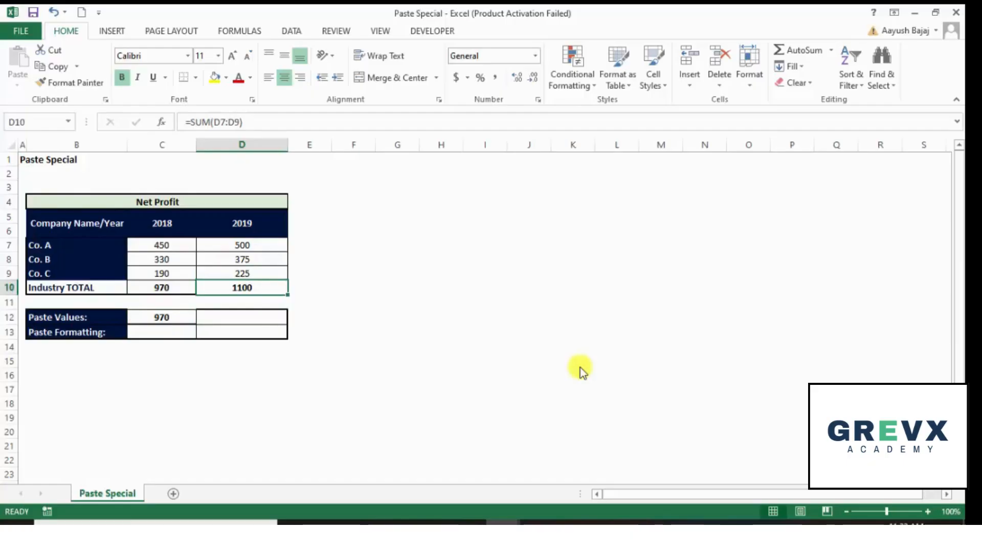
{"action": "key", "text": "ctrl+c"}
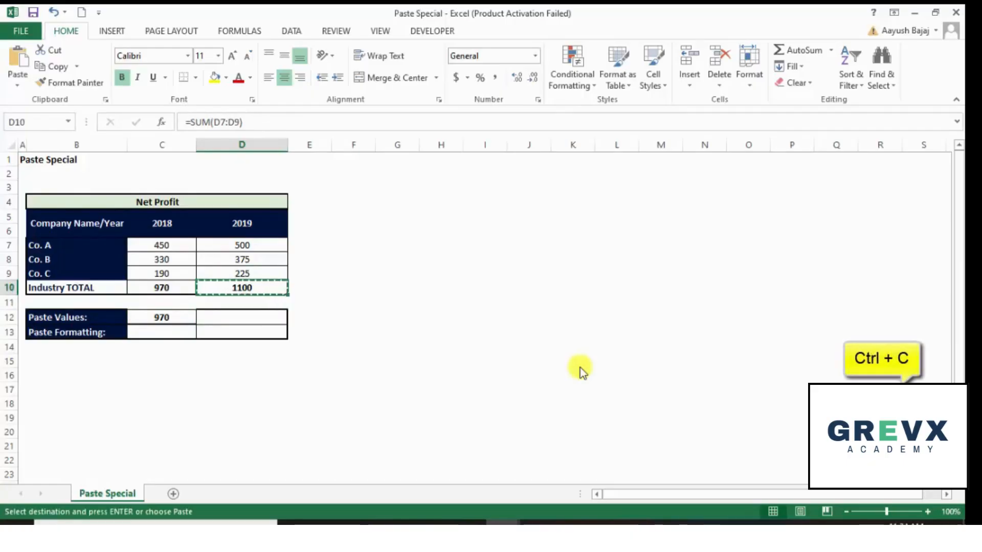
{"action": "key", "text": "Down"}
{"action": "key", "text": "Down"}
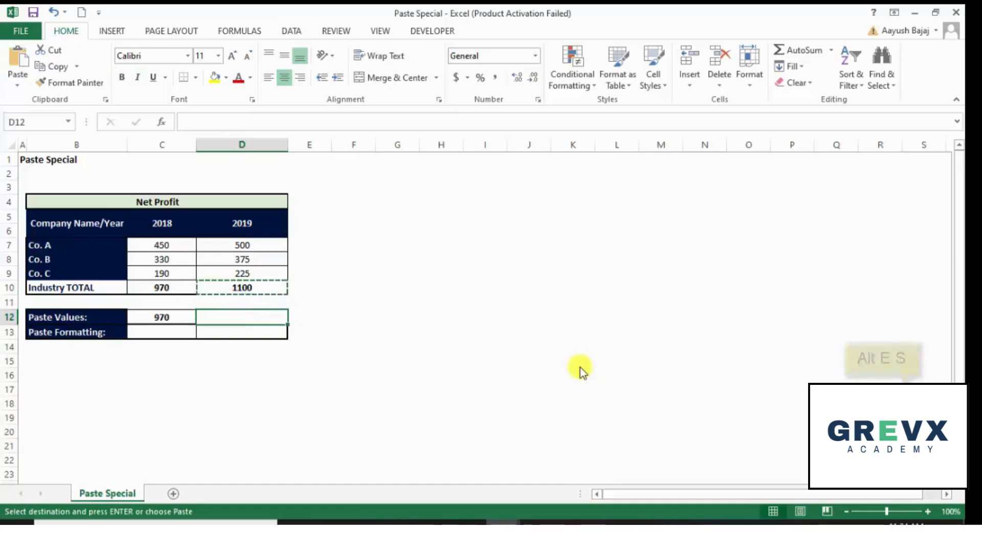
{"action": "key", "text": "alt"}
{"action": "key", "text": "e"}
{"action": "key", "text": "s"}
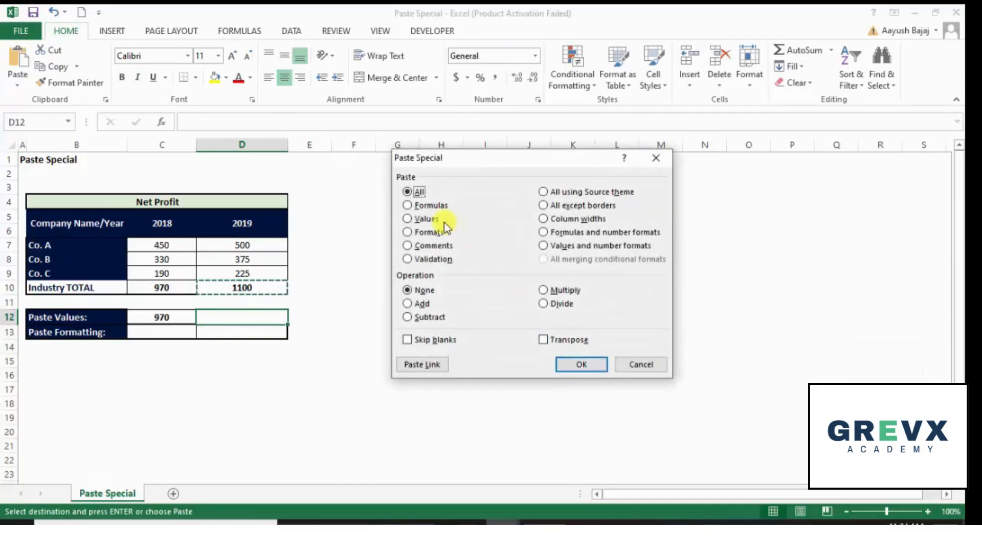
{"action": "left_click", "coordinate": [431, 219]}
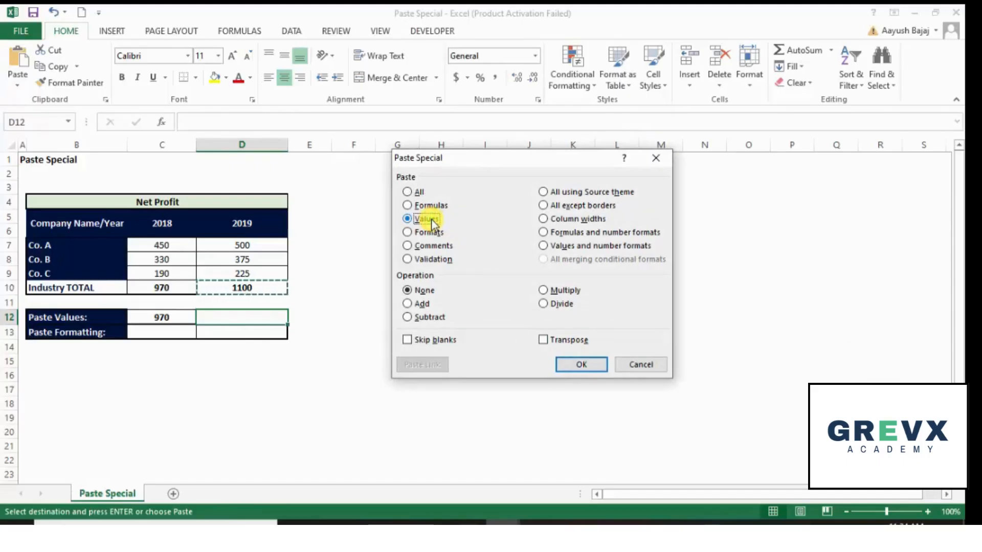
{"action": "left_click", "coordinate": [415, 192]}
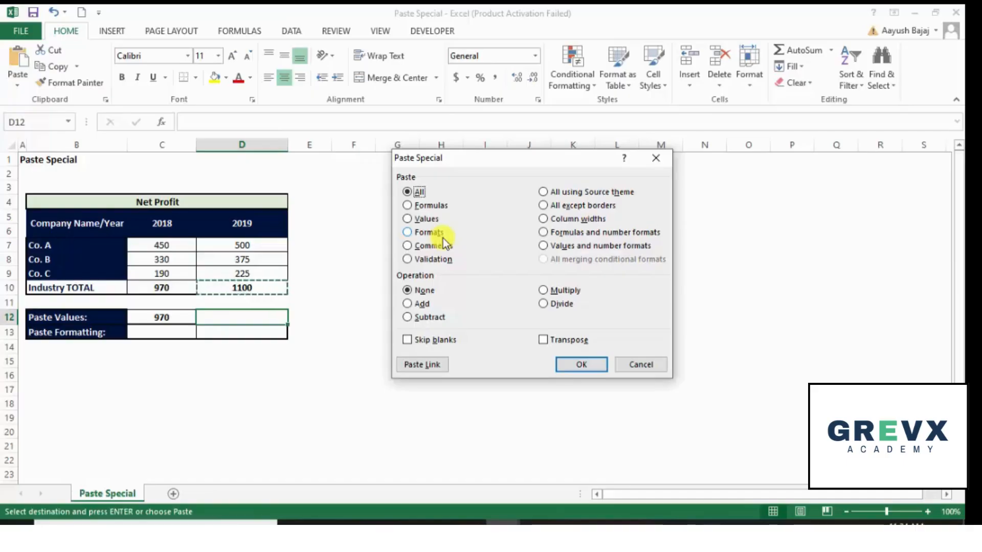
{"action": "key", "text": "alt+v"}
{"action": "key", "text": "Return"}
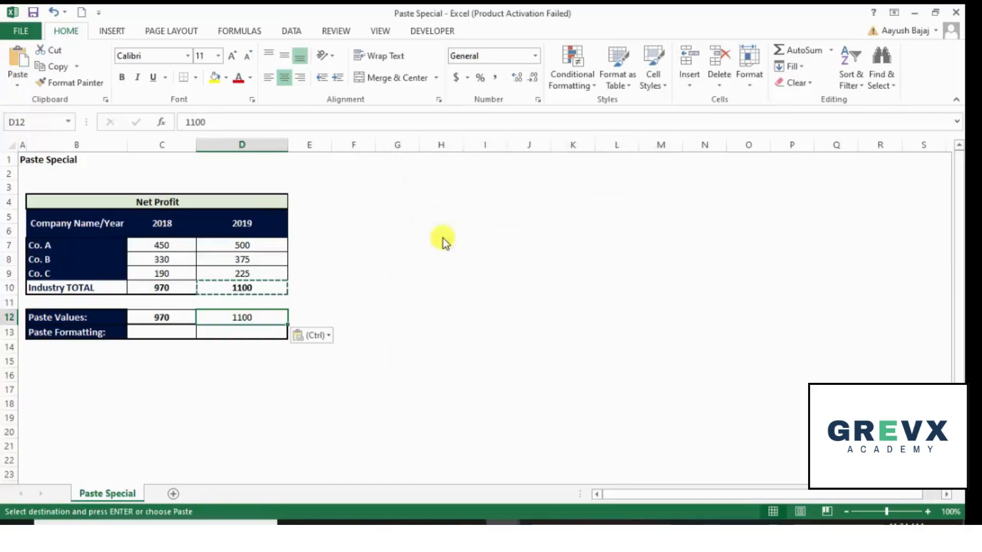
{"action": "key", "text": "Escape"}
{"action": "key", "text": "Delete"}
Copy the 2019 Industry TOTAL cell and use Paste Special with Values into the 2019 Paste Values cell
{"action": "key", "text": "Up"}
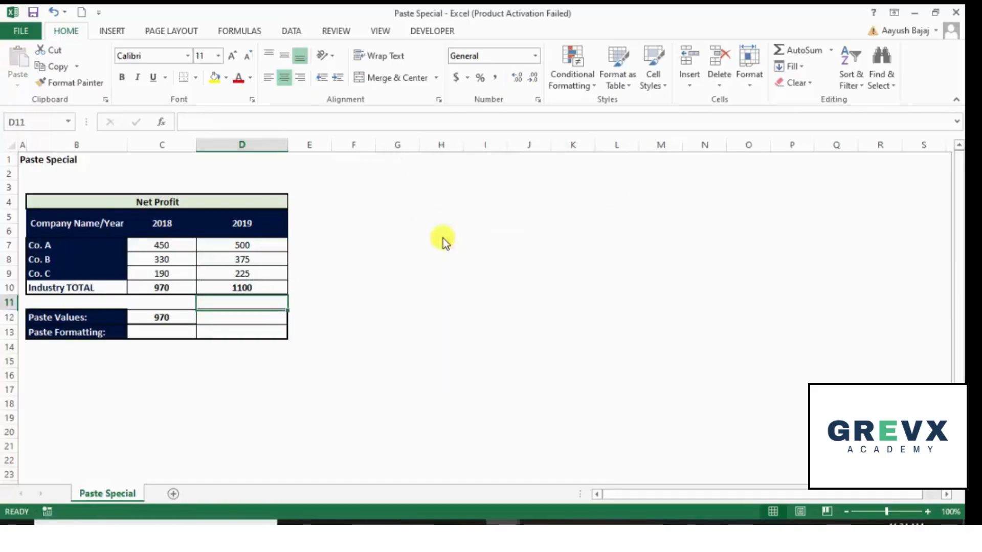
{"action": "key", "text": "Up"}
{"action": "key", "text": "ctrl+c"}
{"action": "key", "text": "Down"}
{"action": "key", "text": "Down"}
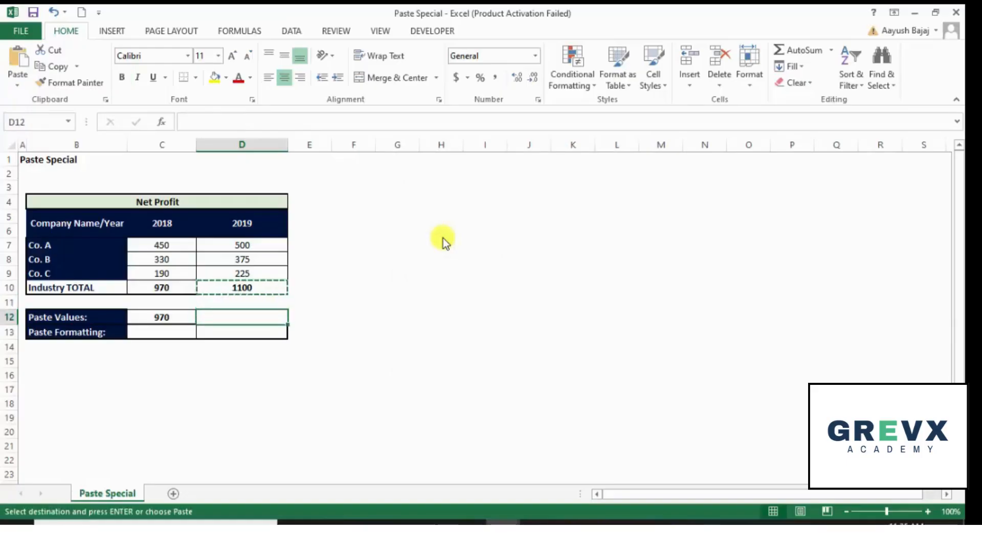
{"action": "key", "text": "alt+e"}
{"action": "key", "text": "s"}
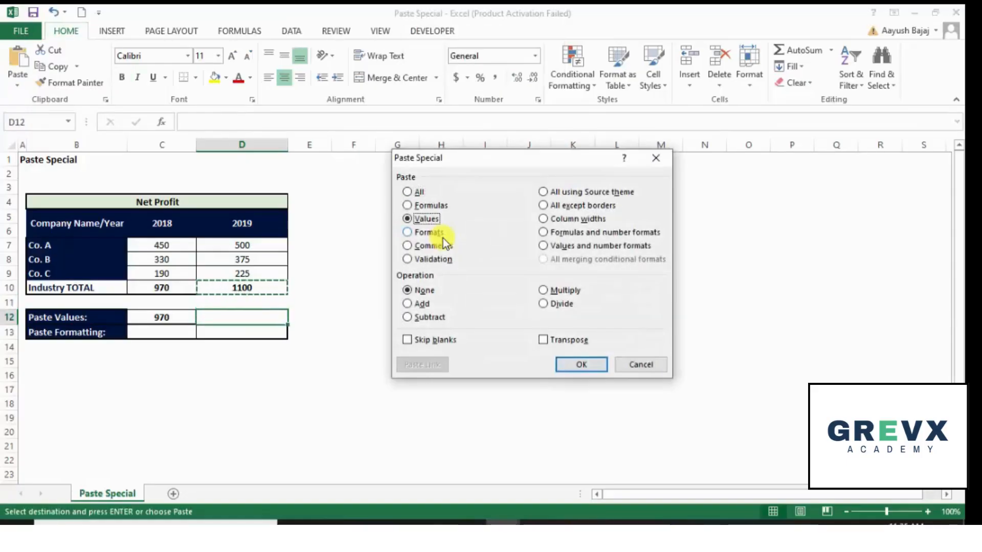
{"action": "key", "text": "Return"}
{"action": "key", "text": "Escape"}
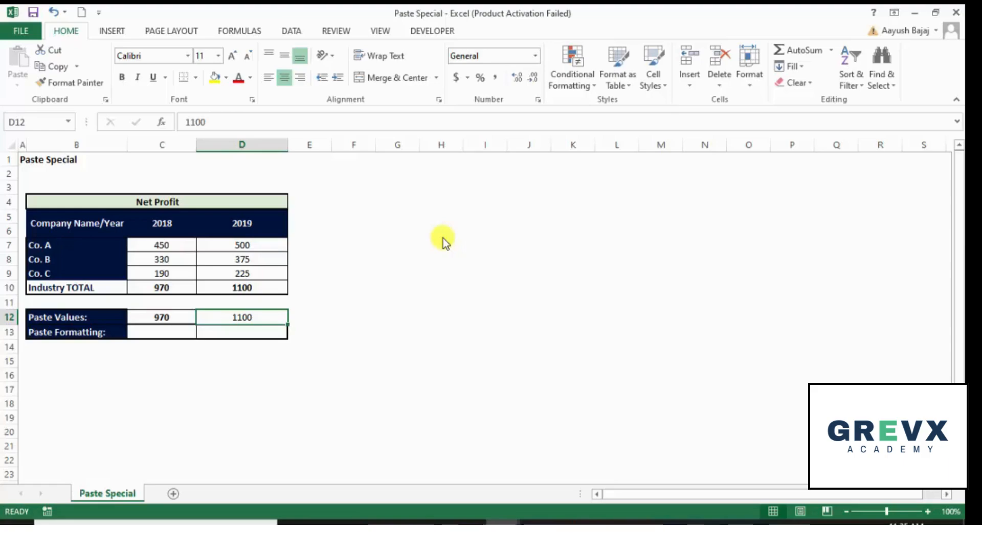
Fill the 2019 Industry TOTAL cell with yellow
{"action": "key", "text": "Up"}
{"action": "key", "text": "Up"}
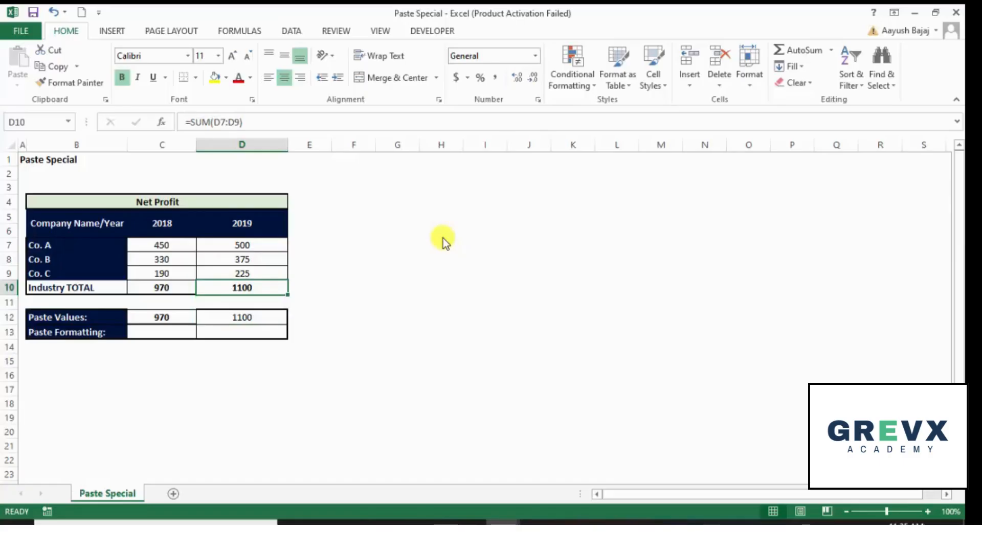
{"action": "left_click", "coordinate": [217, 84]}
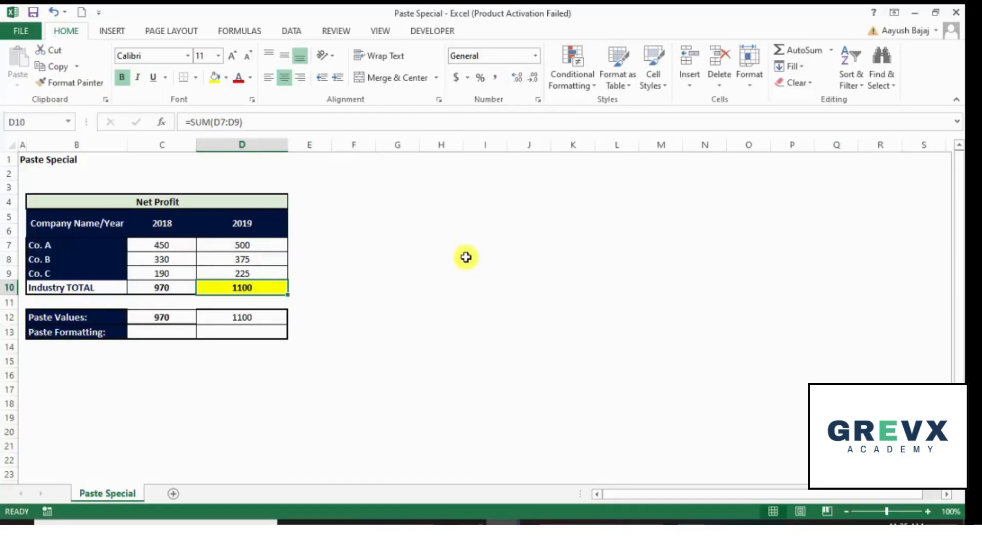
Copy the 2019 Industry TOTAL cell and use Paste Special with Formats into the 2019 Paste Formatting cell
{"action": "key", "text": "Down"}
{"action": "key", "text": "Down"}
{"action": "key", "text": "Down"}
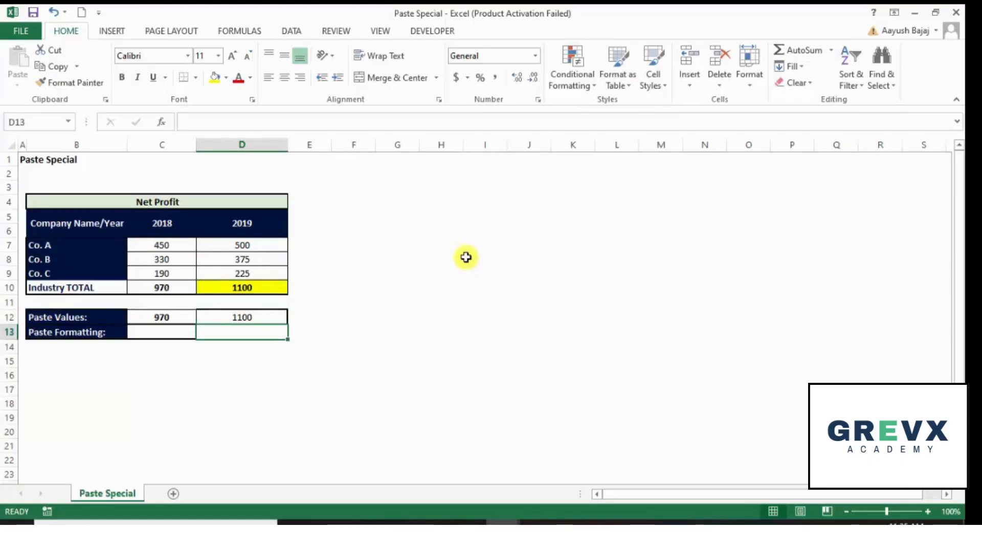
{"action": "key", "text": "Up"}
{"action": "key", "text": "Up"}
{"action": "key", "text": "Up"}
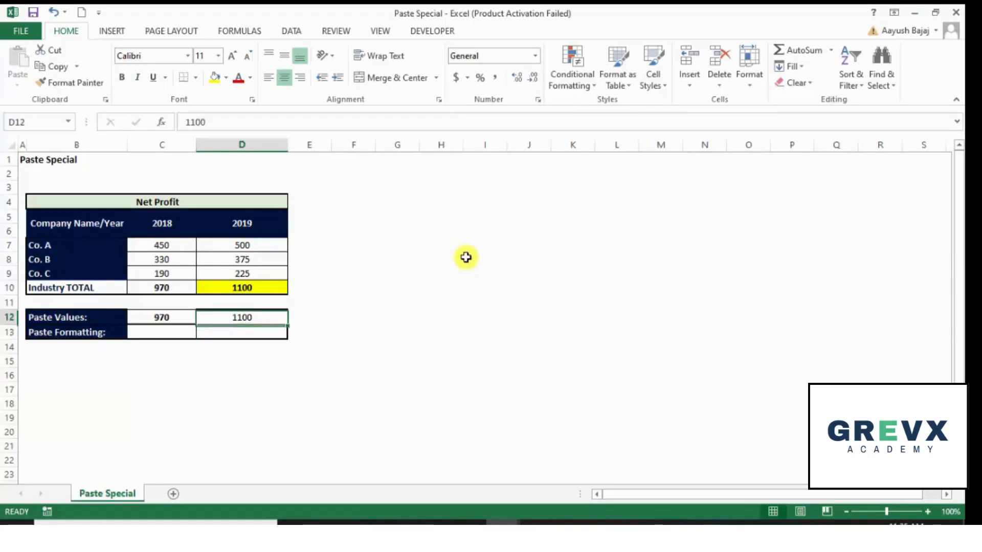
{"action": "key", "text": "Down"}
{"action": "key", "text": "Down"}
{"action": "key", "text": "Down"}
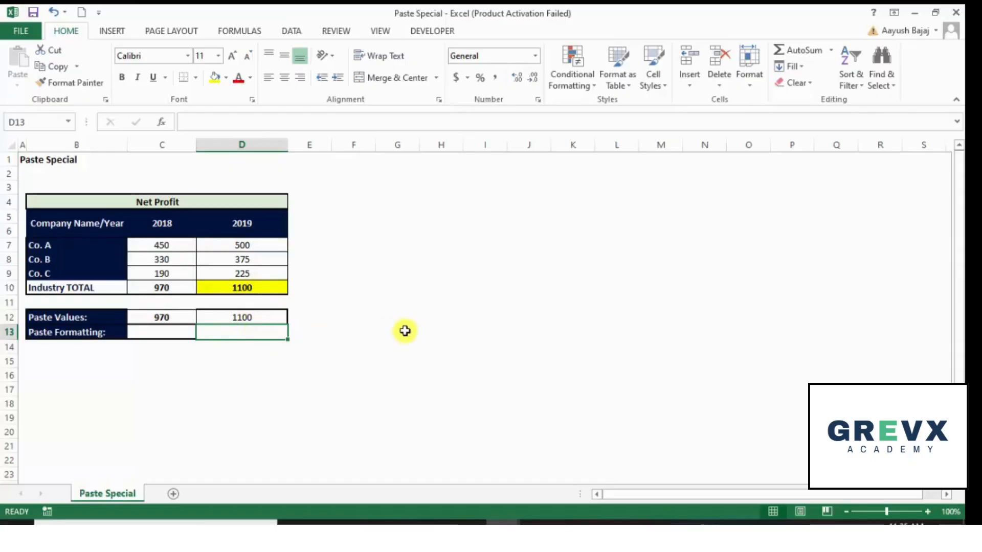
{"action": "key", "text": "Up"}
{"action": "key", "text": "Up"}
{"action": "key", "text": "Up"}
{"action": "key", "text": "ctrl+c"}
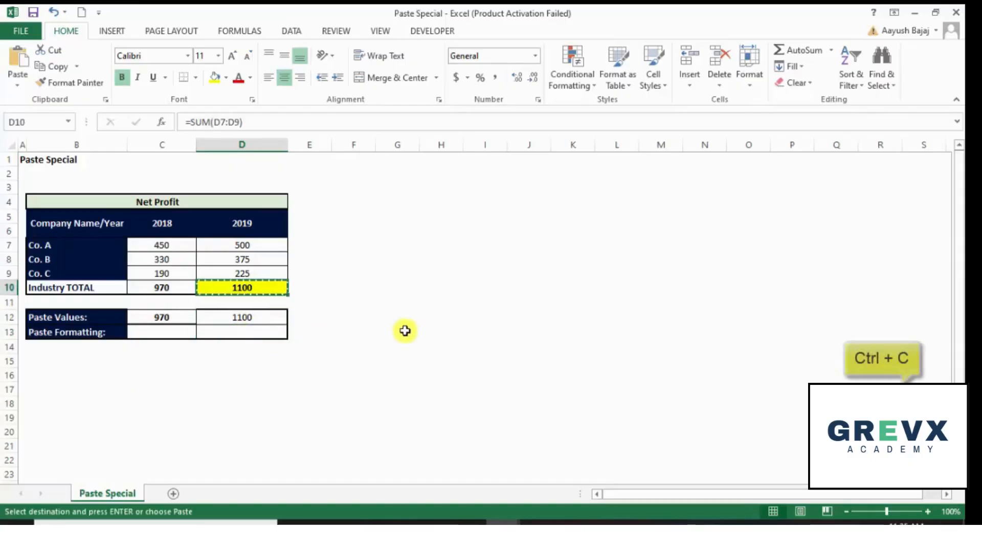
{"action": "key", "text": "Down"}
{"action": "key", "text": "Down"}
{"action": "key", "text": "Down"}
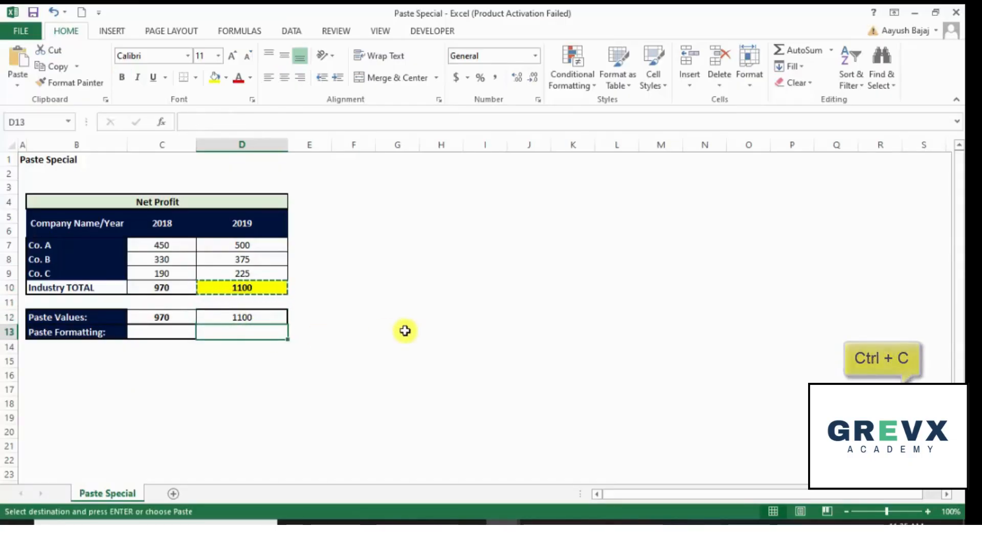
{"action": "key", "text": "alt+e"}
{"action": "key", "text": "s"}
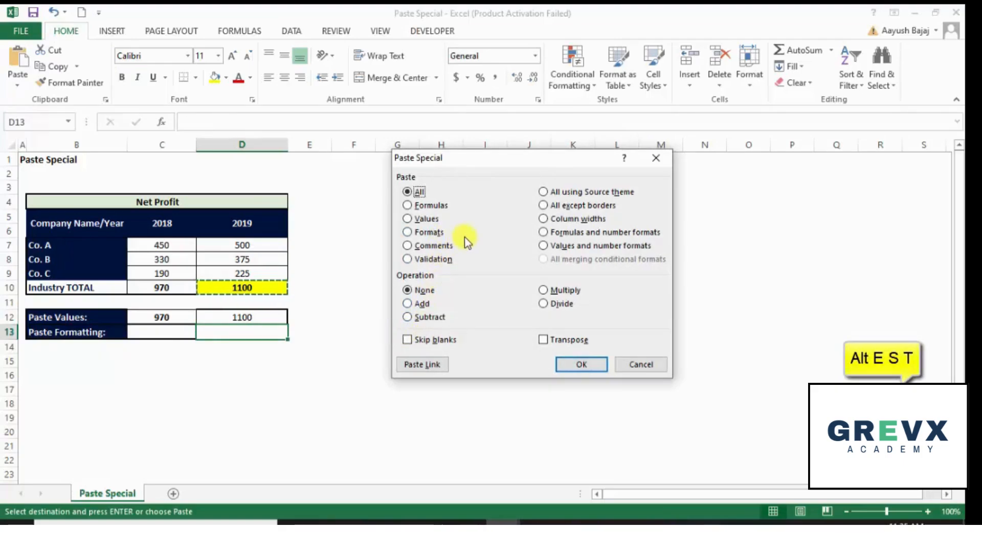
{"action": "key", "text": "t"}
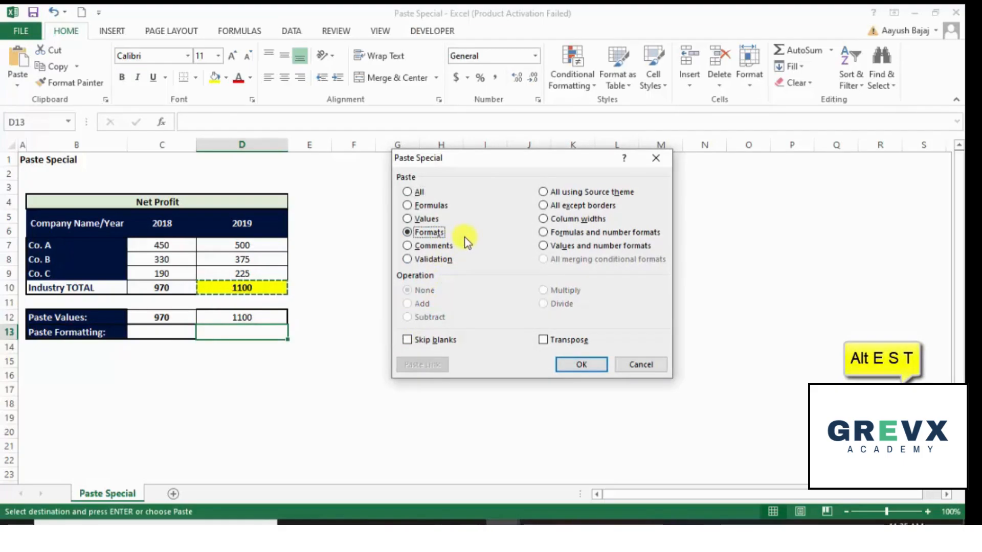
{"action": "key", "text": "Return"}
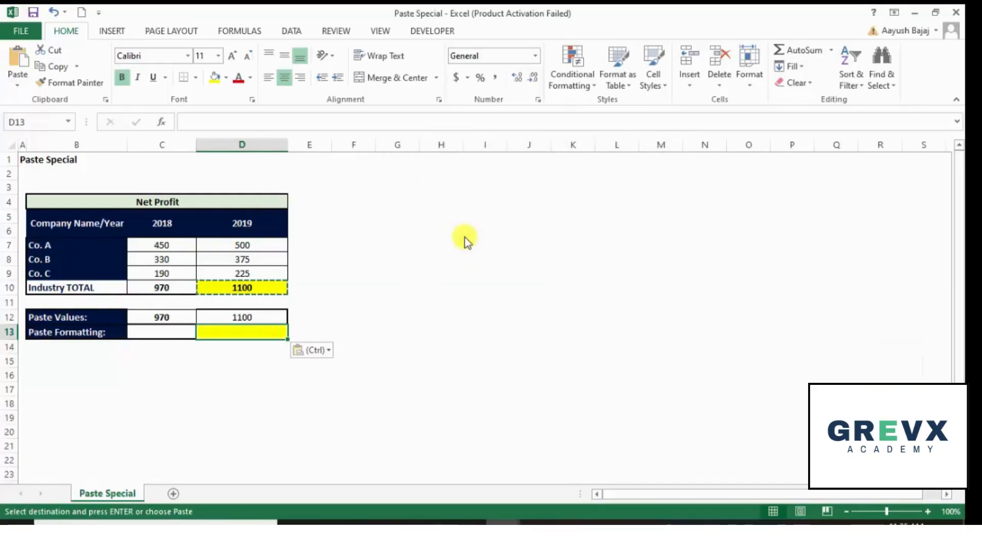
{"action": "key", "text": "Escape"}
Enter 100 in the 2019 Paste Formatting cell
{"action": "key", "text": "Up"}
{"action": "key", "text": "Up"}
{"action": "key", "text": "Down"}
{"action": "key", "text": "Down"}
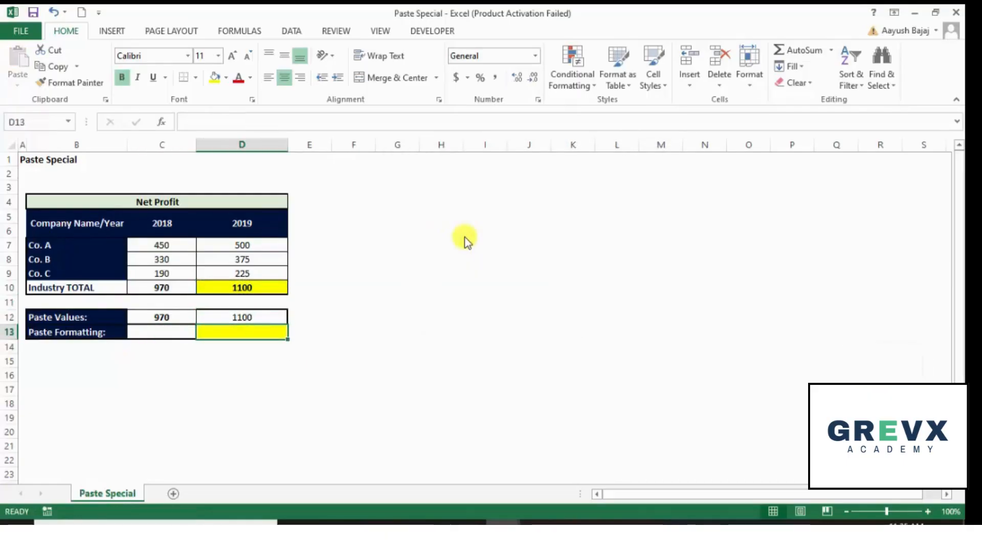
{"action": "key", "text": "Up"}
{"action": "key", "text": "Up"}
{"action": "key", "text": "Up"}
{"action": "key", "text": "Down"}
{"action": "key", "text": "Down"}
{"action": "key", "text": "Down"}
{"action": "key", "text": "Up"}
{"action": "key", "text": "Up"}
{"action": "key", "text": "Up"}
{"action": "key", "text": "Down"}
{"action": "key", "text": "Down"}
{"action": "key", "text": "Down"}
{"action": "type", "text": "100"}
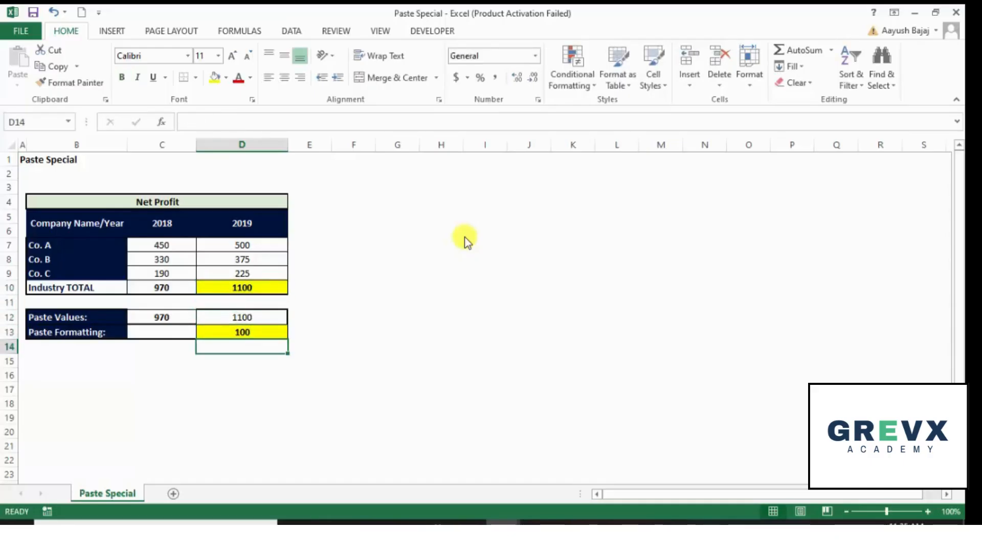